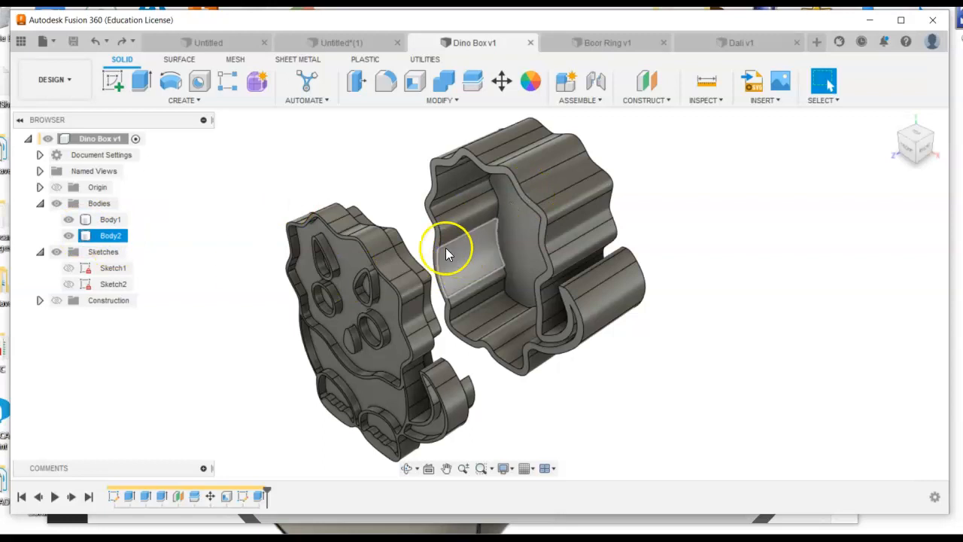
# Create separate components from Body1 and Body2 of the Dino Box.
pyautogui.rightClick(104, 219)
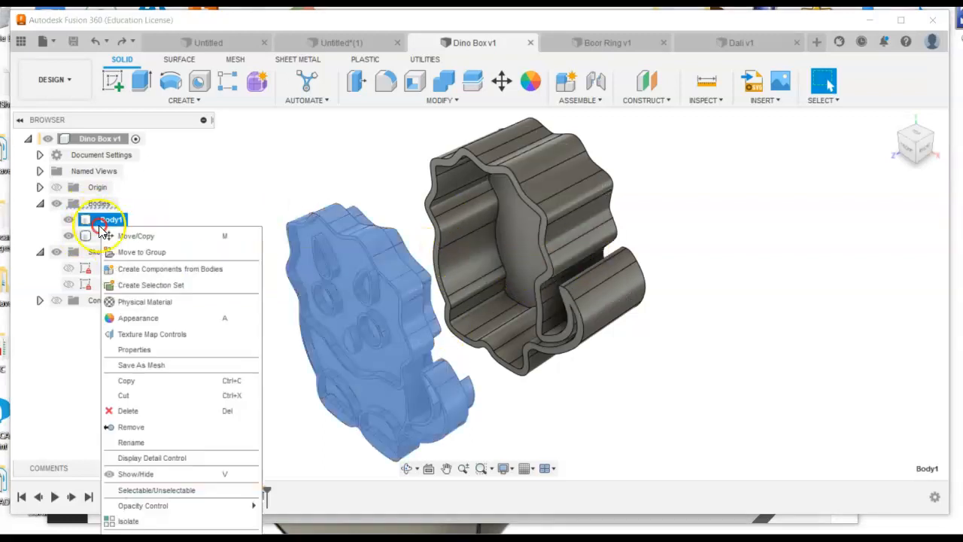
pyautogui.click(151, 268)
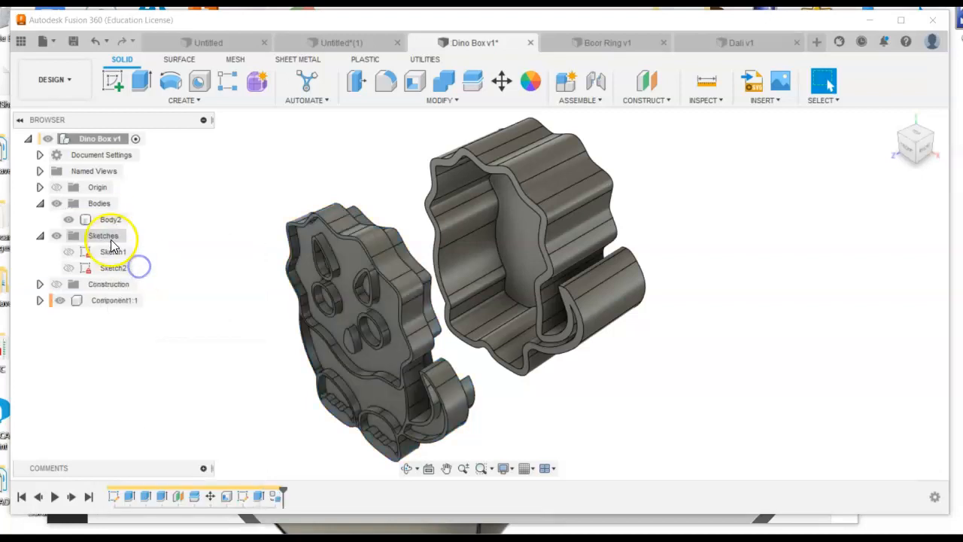
pyautogui.rightClick(110, 219)
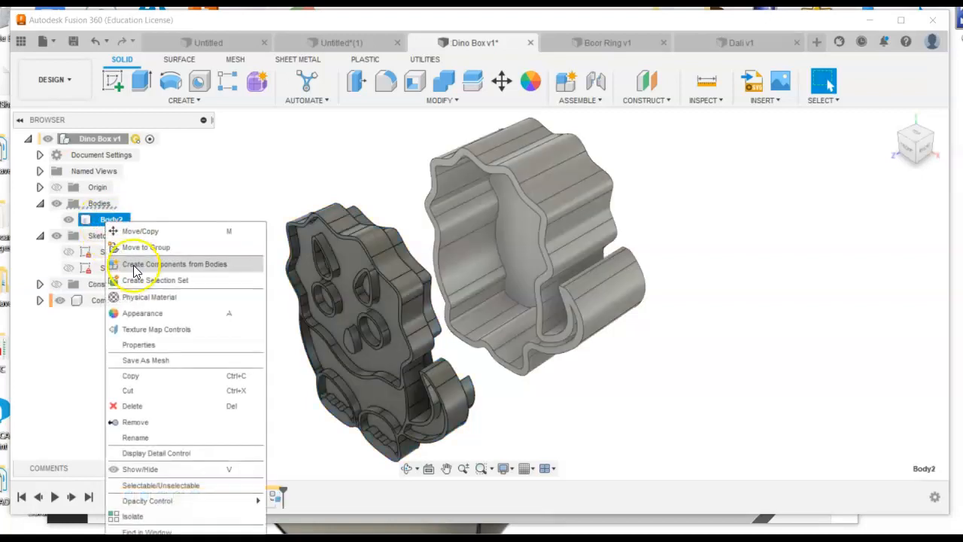
pyautogui.click(134, 264)
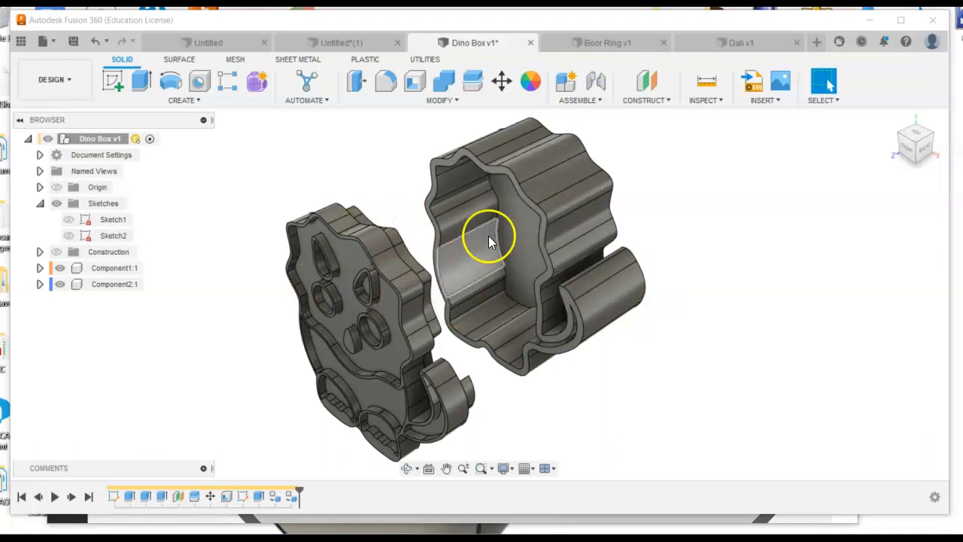
# Save the whole Dino Box v1 design as binary STL meshes in Downloads, with one file per body.
pyautogui.rightClick(93, 142)
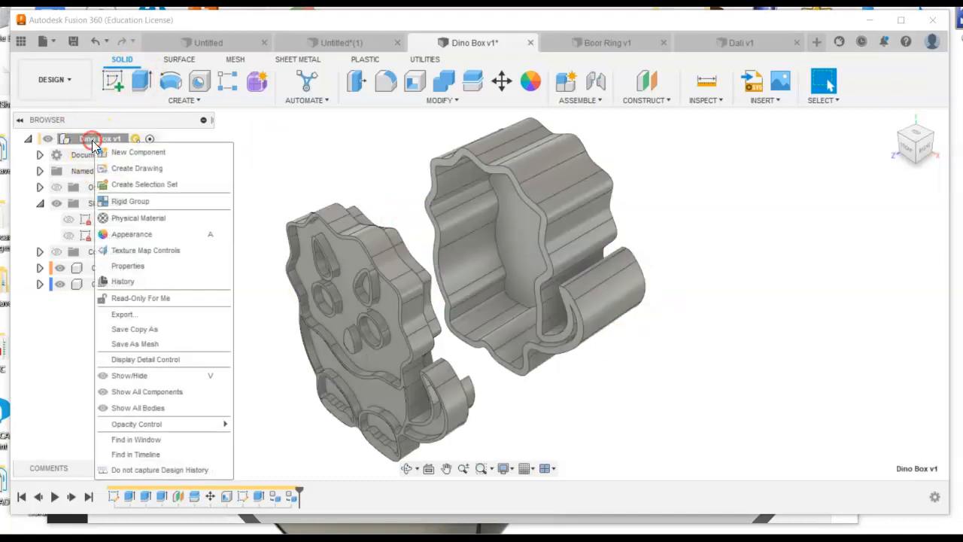
pyautogui.click(150, 345)
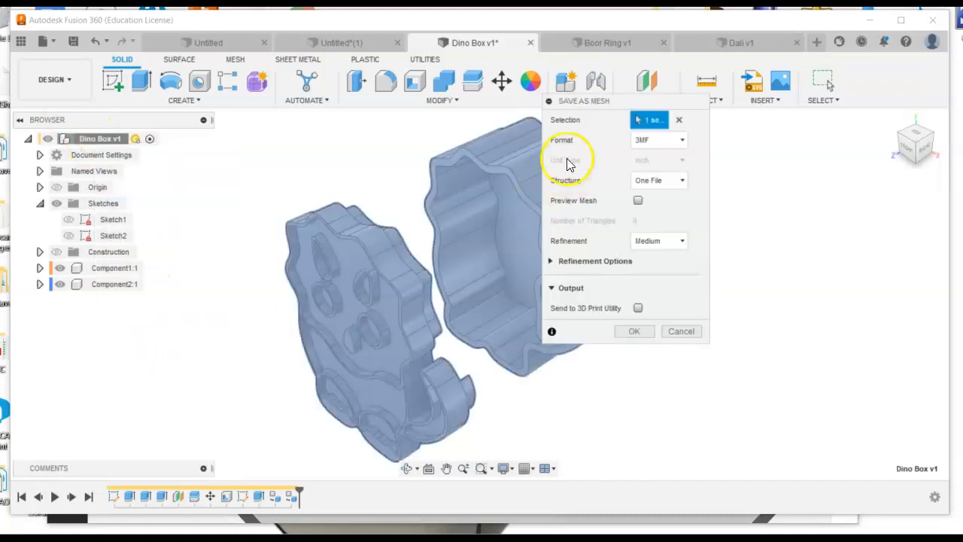
pyautogui.click(668, 182)
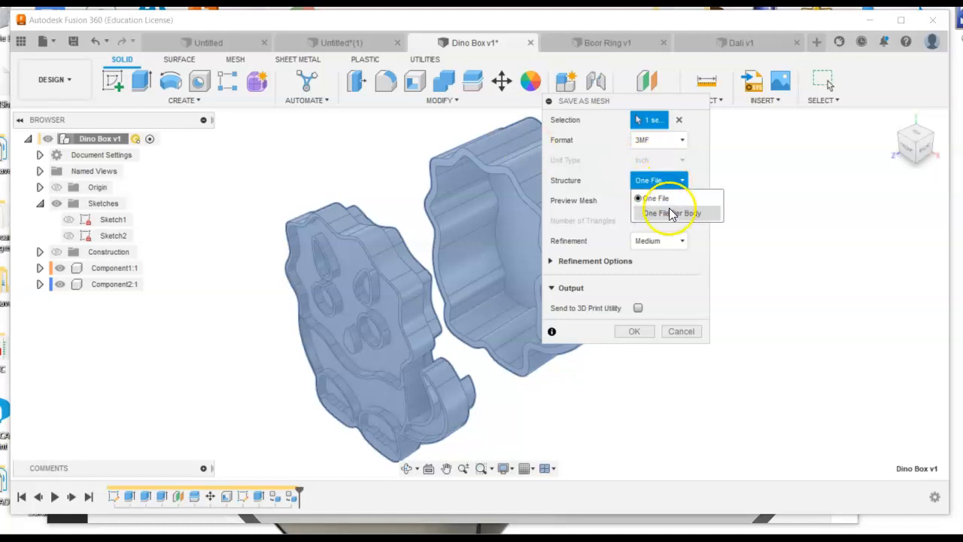
pyautogui.click(668, 213)
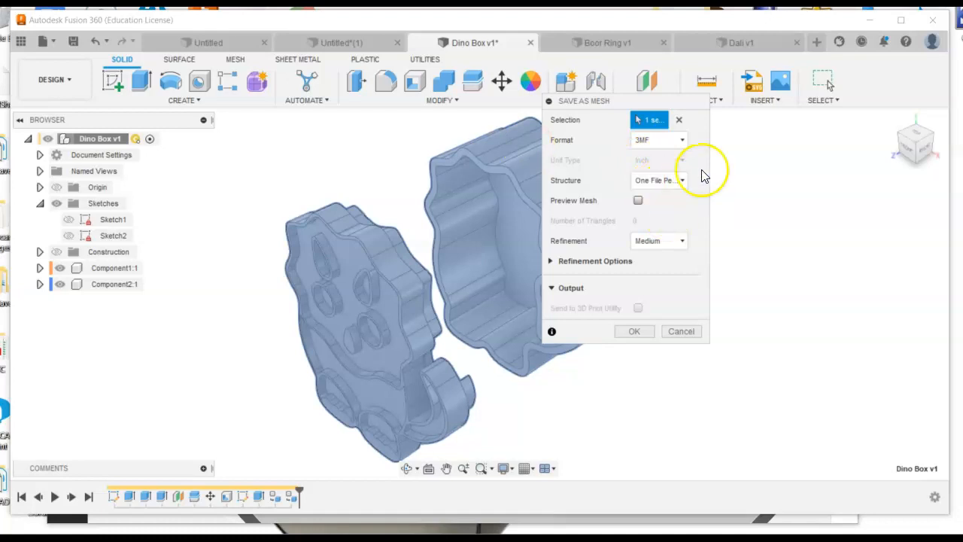
pyautogui.click(647, 142)
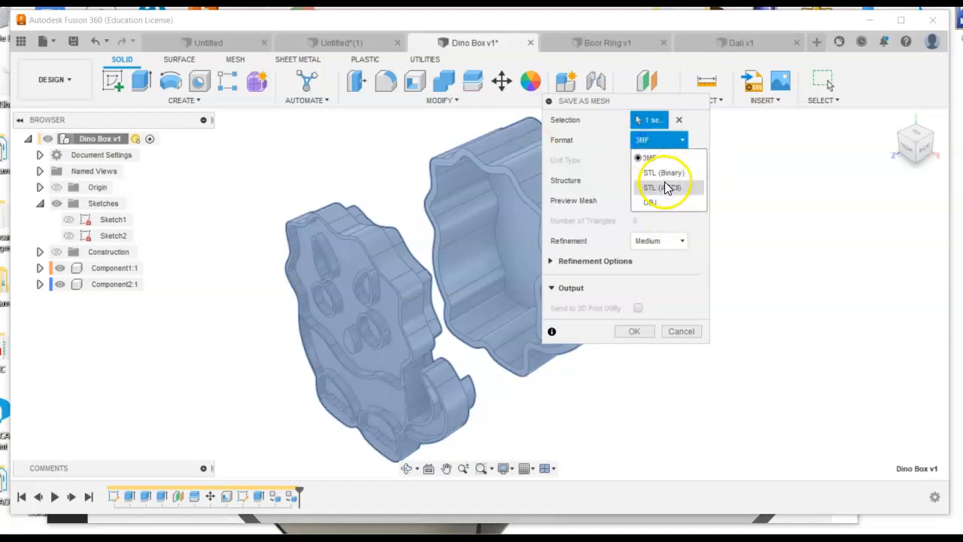
pyautogui.click(662, 173)
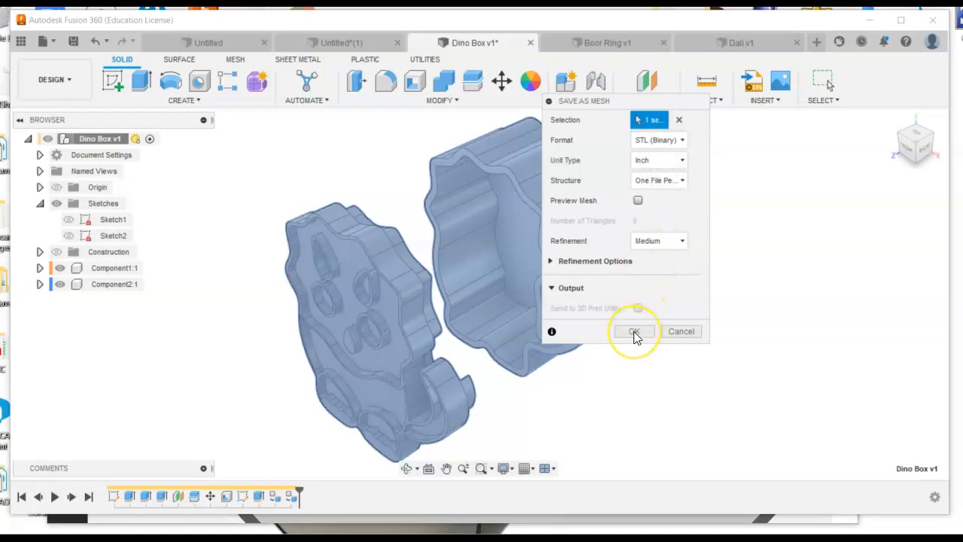
pyautogui.click(634, 333)
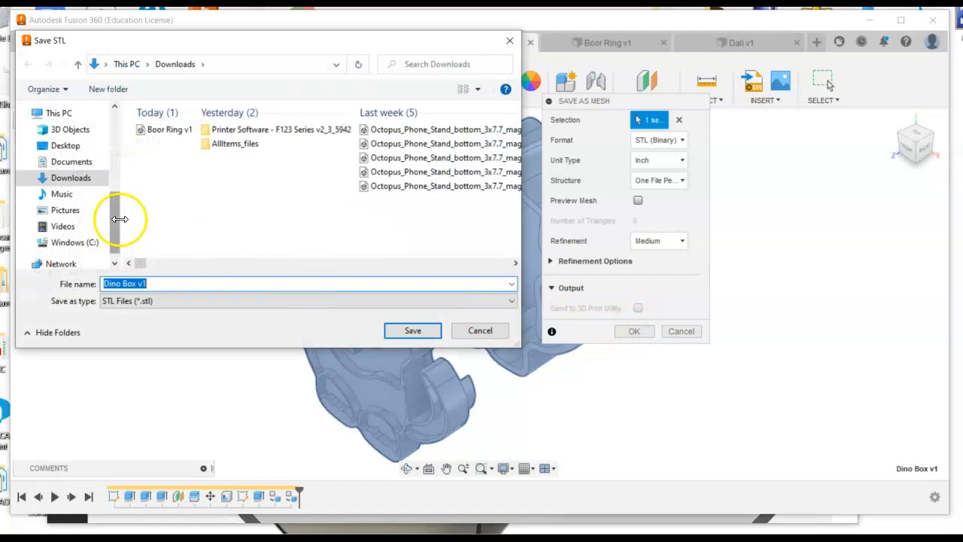
pyautogui.click(411, 329)
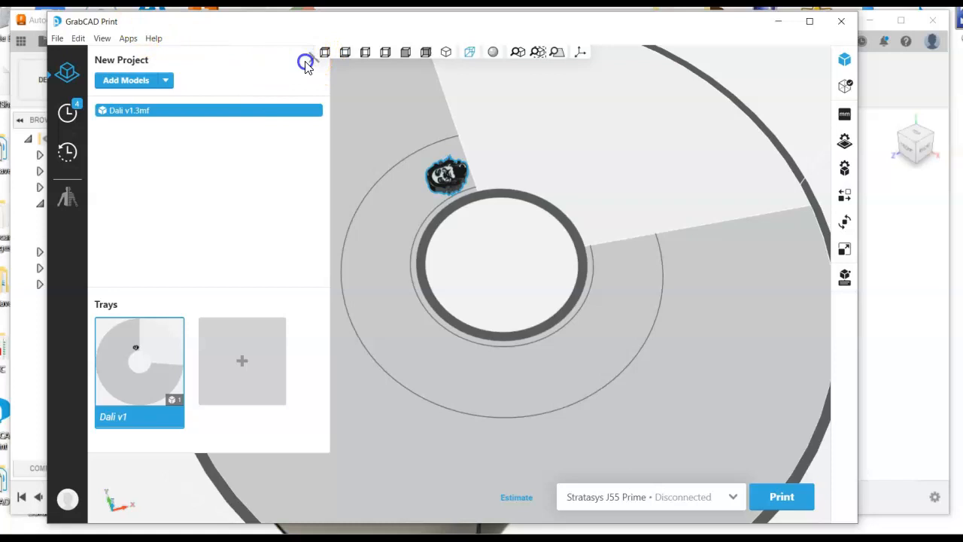
# Switch to GrabCAD Print and select the Stratasys F120 printer f120D41026.
pyautogui.click(732, 502)
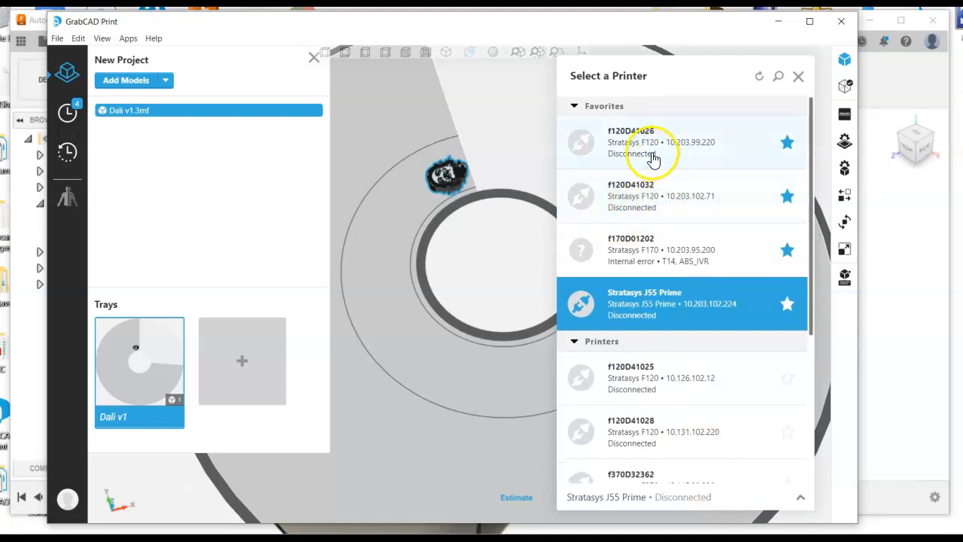
pyautogui.click(634, 154)
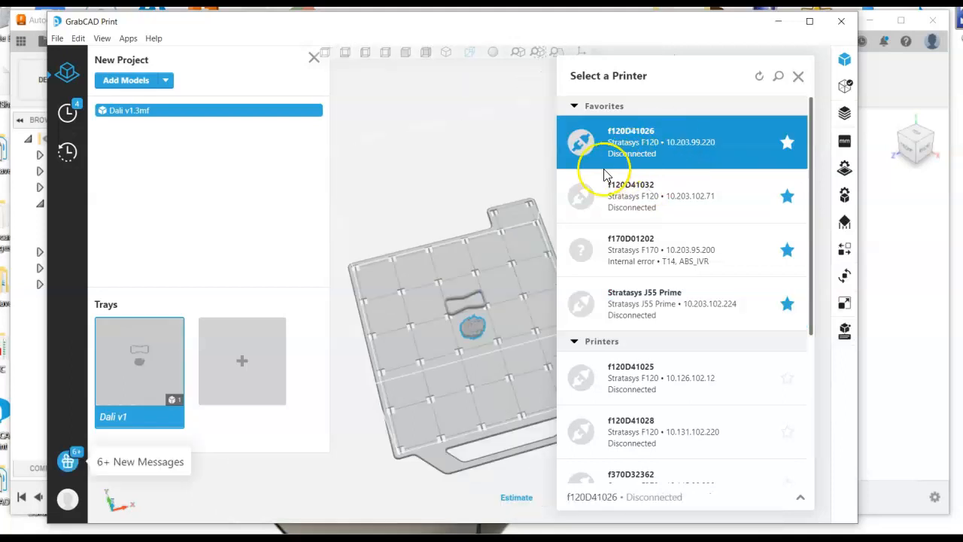
pyautogui.click(799, 79)
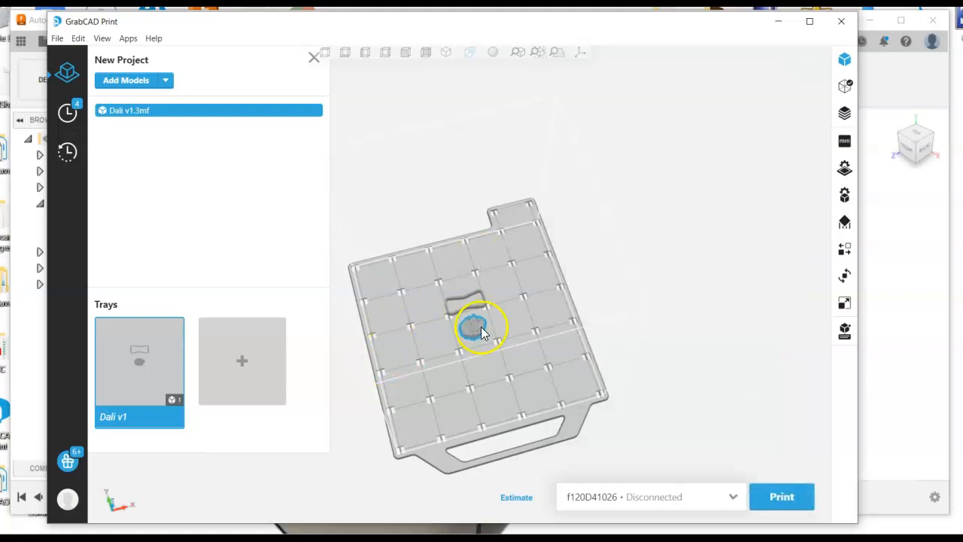
# Delete the Dali v1 model from the print tray.
pyautogui.click(471, 329)
pyautogui.scroll(5, 474, 331)
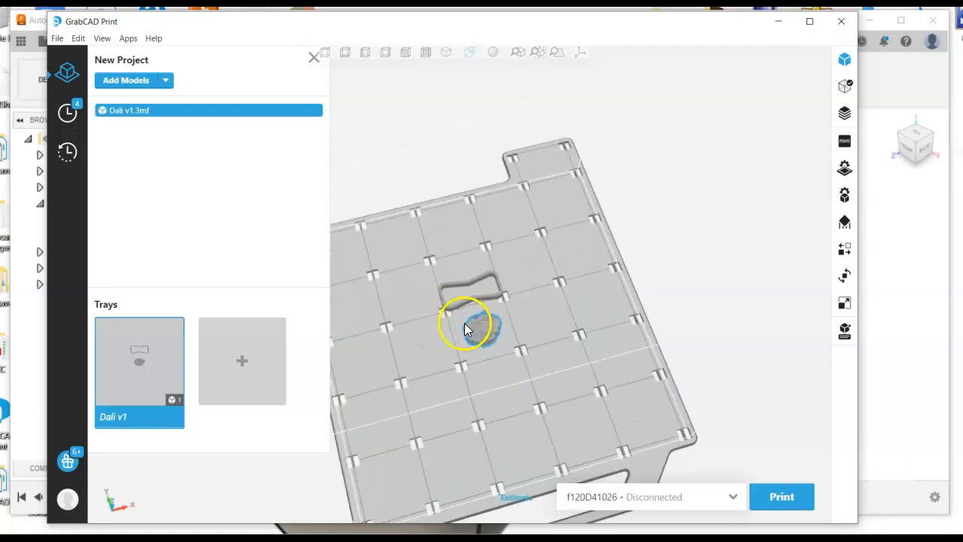
pyautogui.rightClick(493, 335)
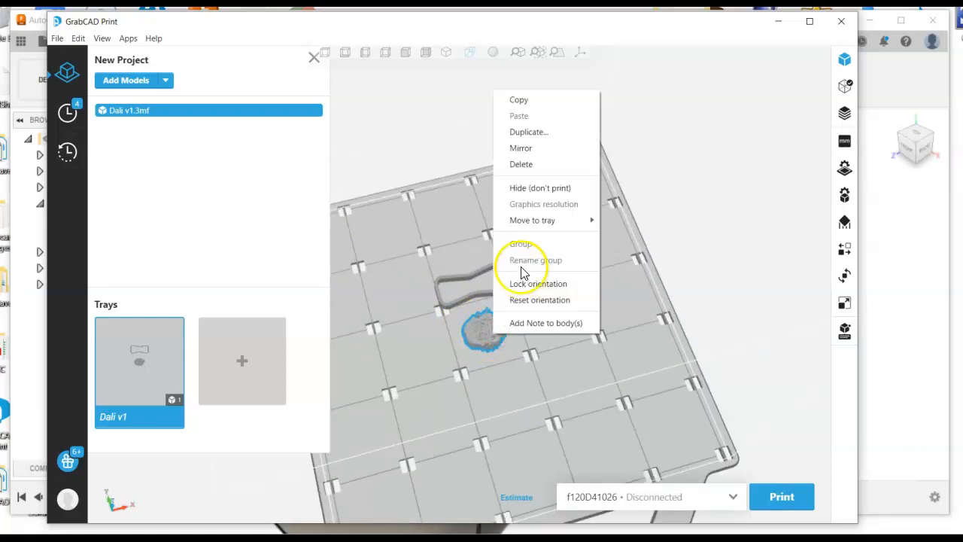
pyautogui.click(521, 163)
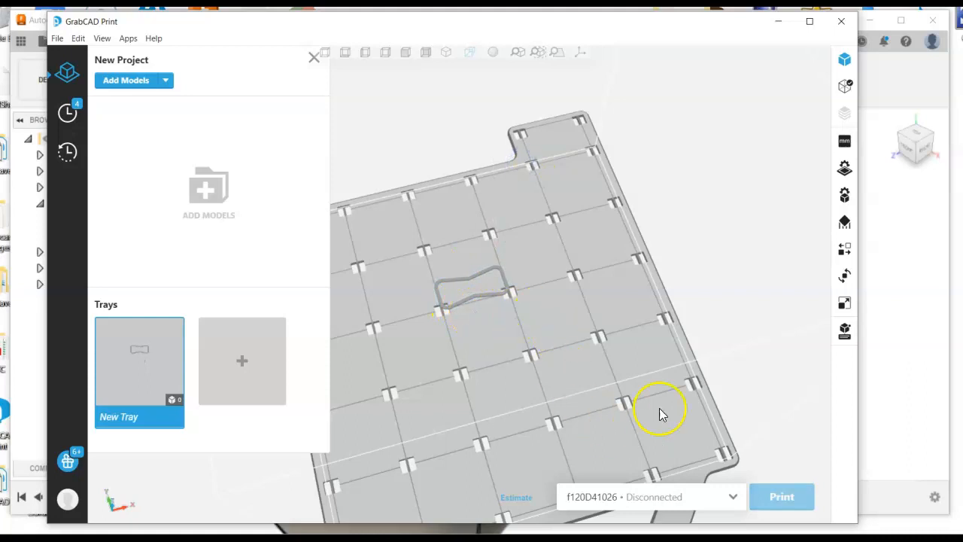
# Look through the list of favorite and available printers, keeping the current printer selection.
pyautogui.scroll(2, 572, 399)
pyautogui.scroll(-4, 572, 400)
pyautogui.moveTo(539, 369); pyautogui.dragTo(591, 274, button='middle')
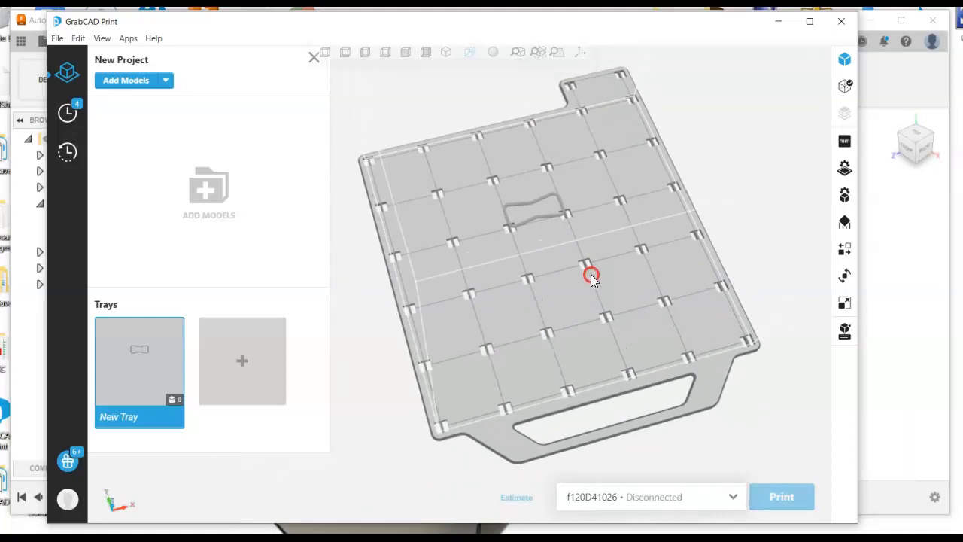
pyautogui.click(734, 501)
pyautogui.scroll(-1, 643, 276)
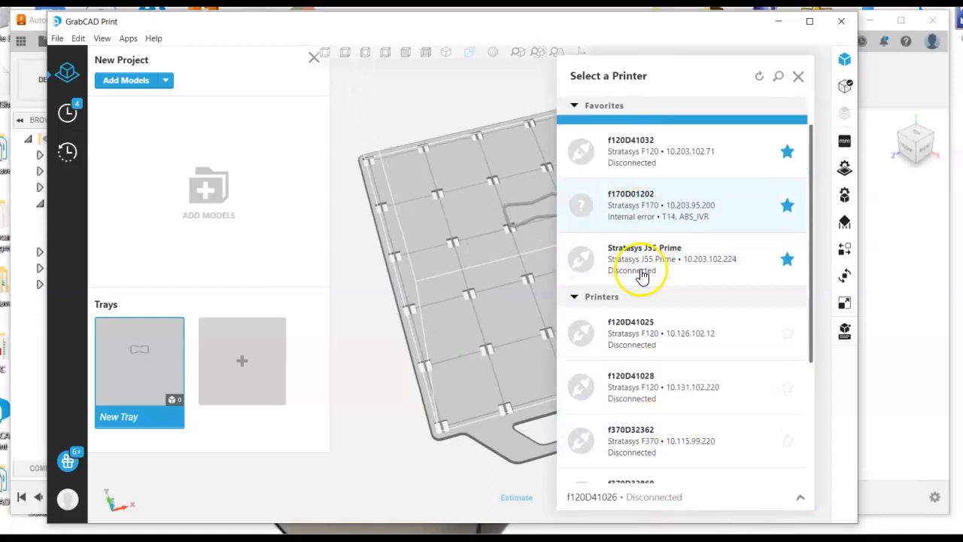
pyautogui.scroll(-4, 641, 276)
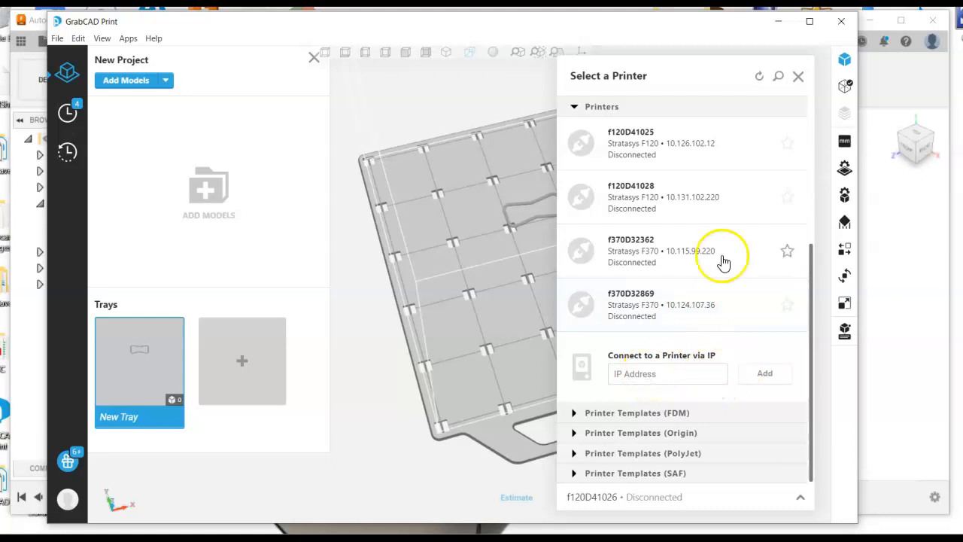
pyautogui.moveTo(811, 260); pyautogui.dragTo(808, 109)
pyautogui.click(798, 79)
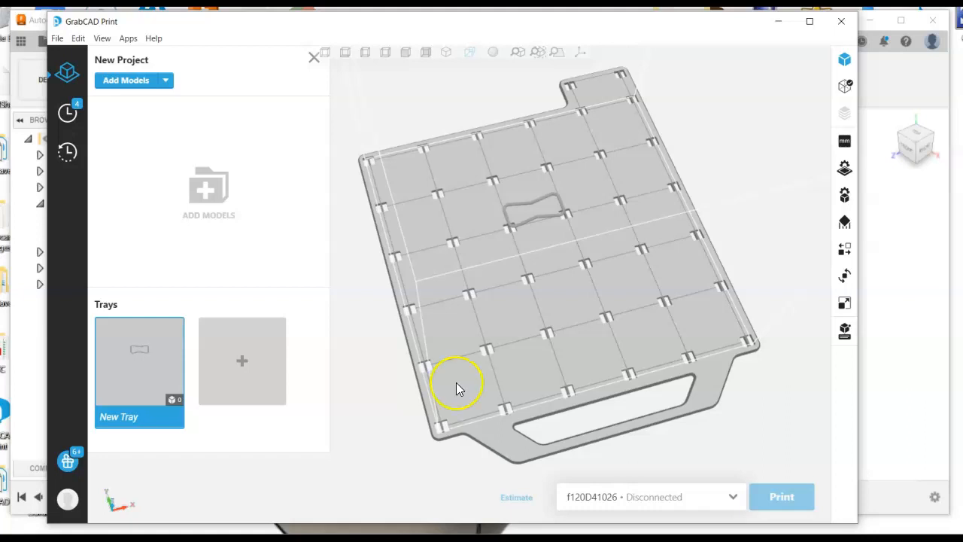
# Add the Dino Box v1 Component1 and Component2 STL files from Downloads to the tray.
pyautogui.click(134, 81)
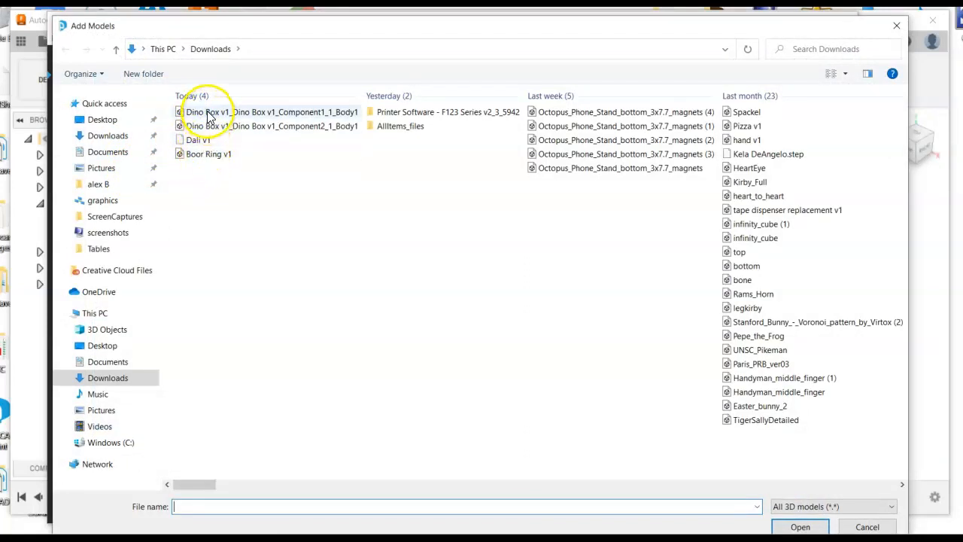
pyautogui.click(210, 113)
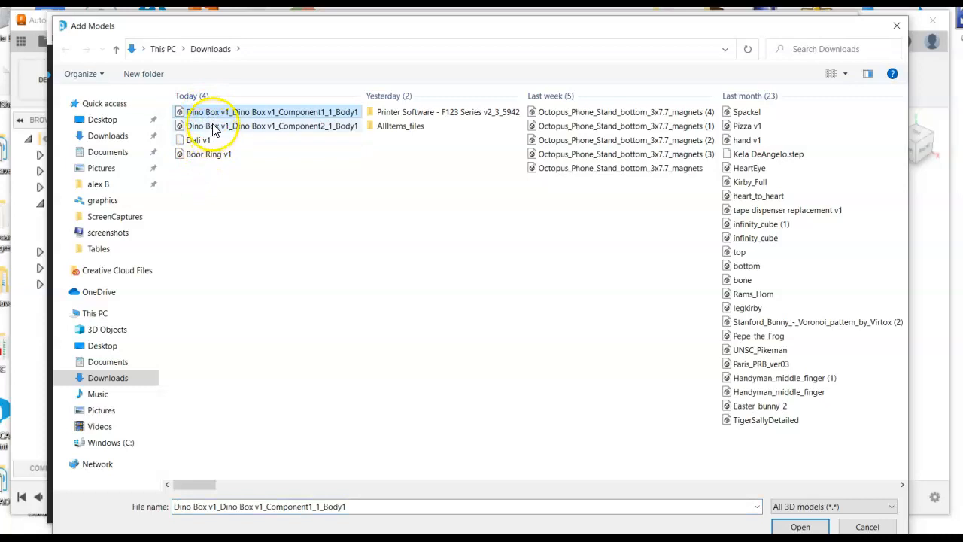
pyautogui.keyDown('ctrl'); pyautogui.click(209, 125); pyautogui.keyUp('ctrl')
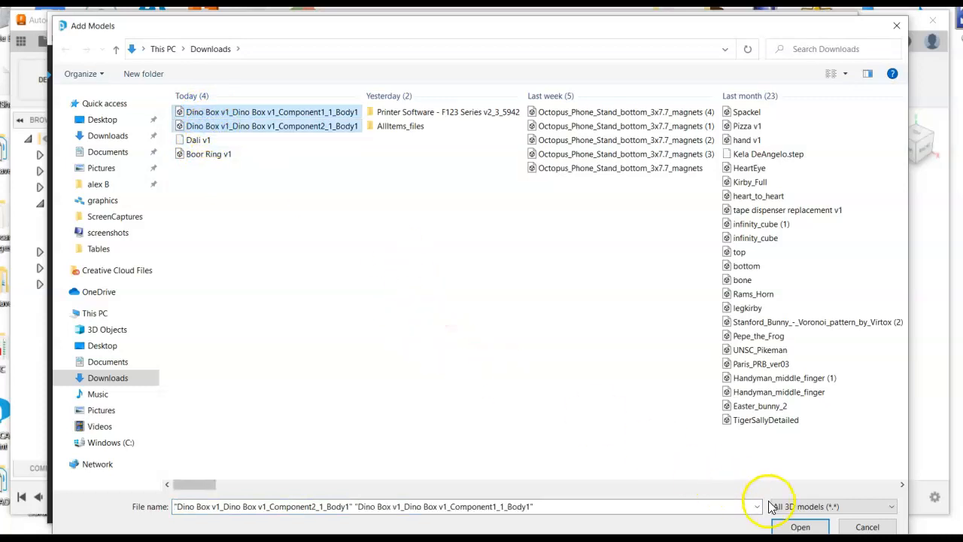
pyautogui.click(800, 525)
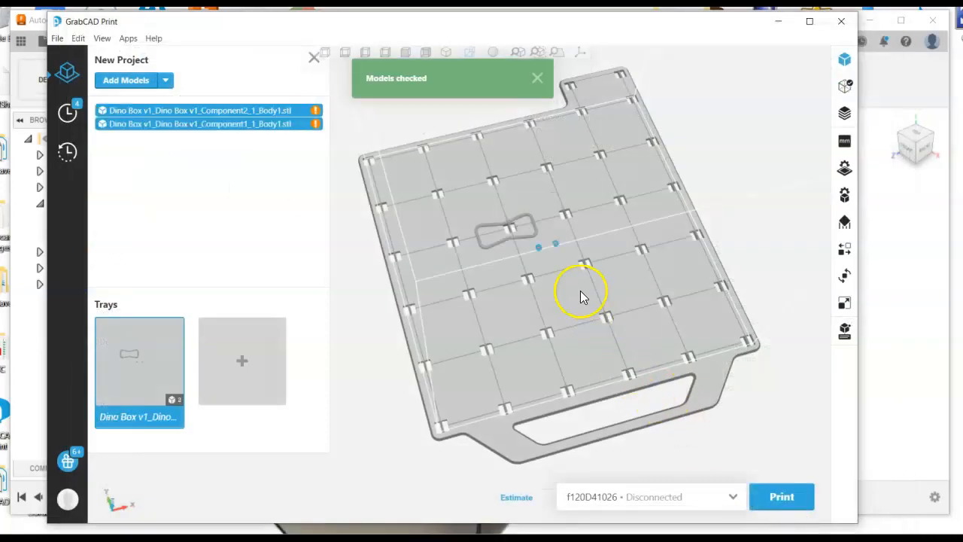
# Scale both Dino Box models uniformly to 2,540%.
pyautogui.scroll(8, 561, 273)
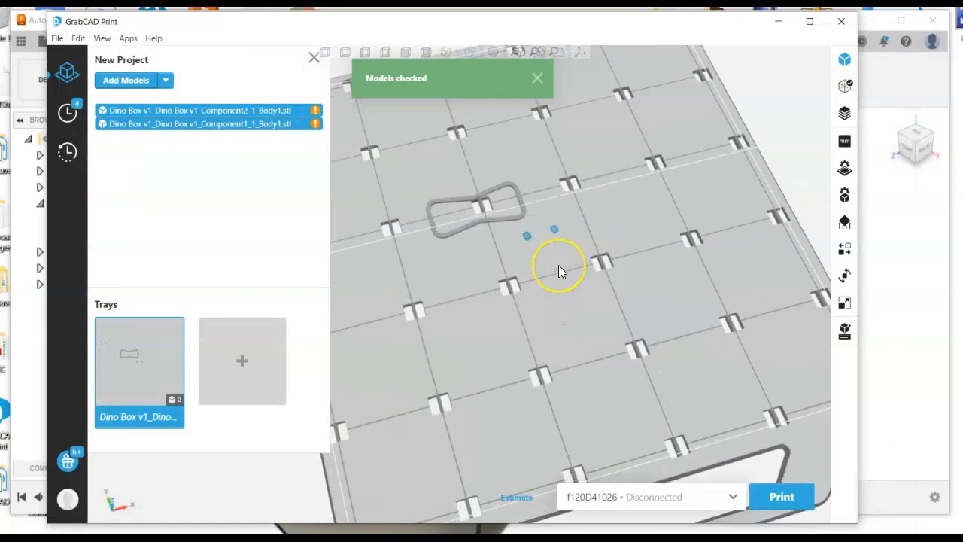
pyautogui.scroll(3, 559, 271)
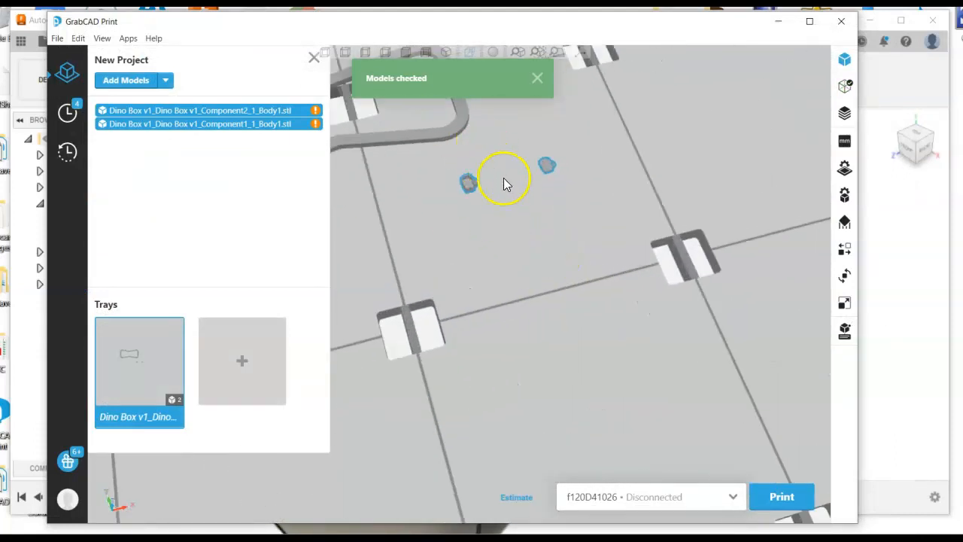
pyautogui.scroll(2, 530, 216)
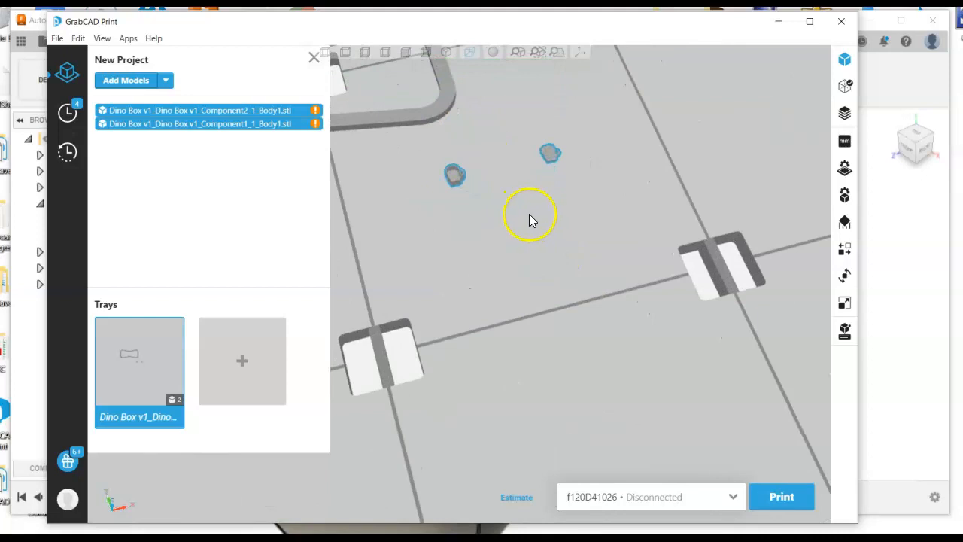
pyautogui.scroll(-2, 532, 221)
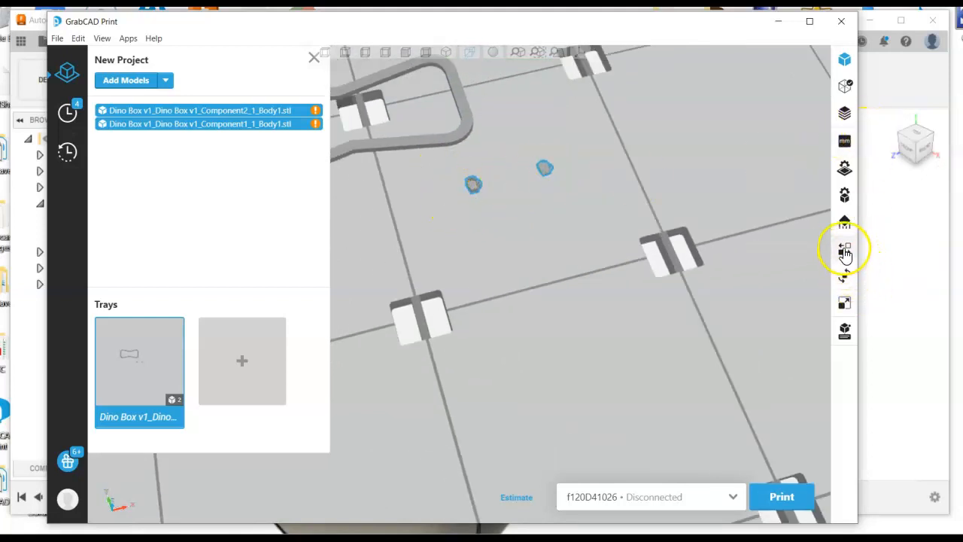
pyautogui.moveTo(315, 114)
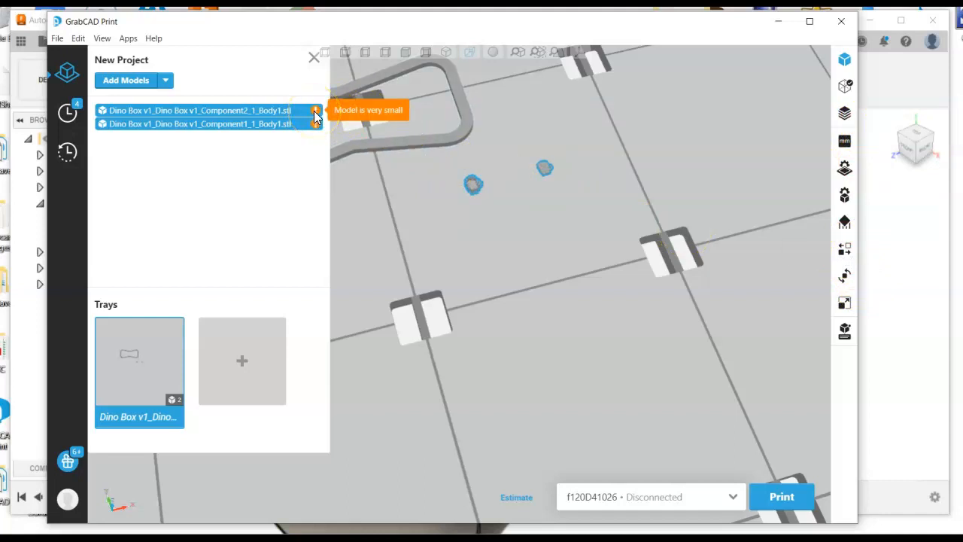
pyautogui.click(846, 305)
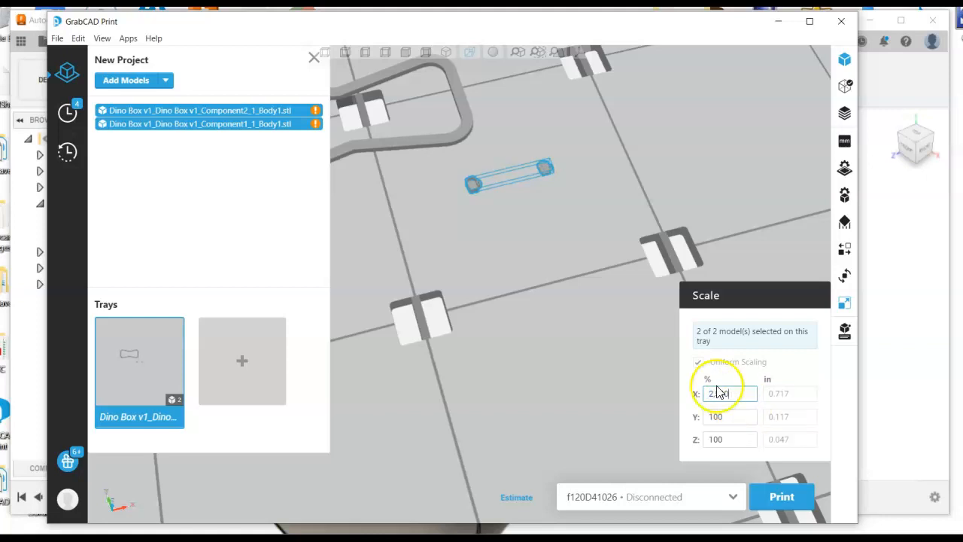
pyautogui.press('Return')
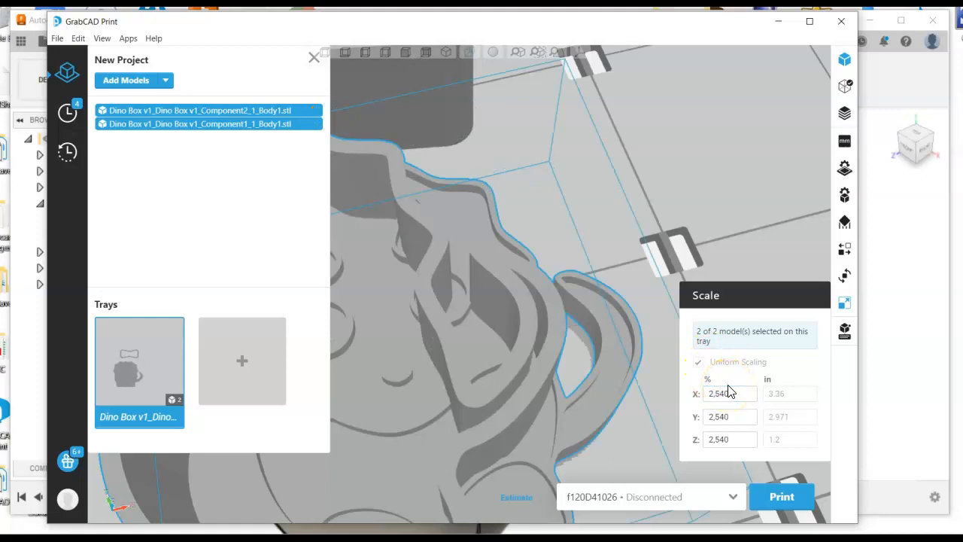
pyautogui.scroll(-10, 605, 365)
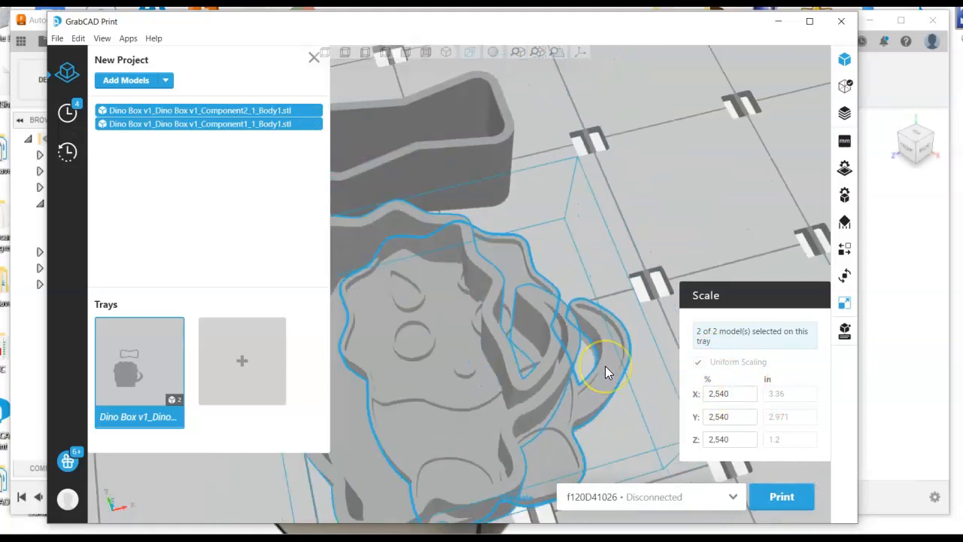
pyautogui.moveTo(605, 365); pyautogui.dragTo(492, 370, button='right')
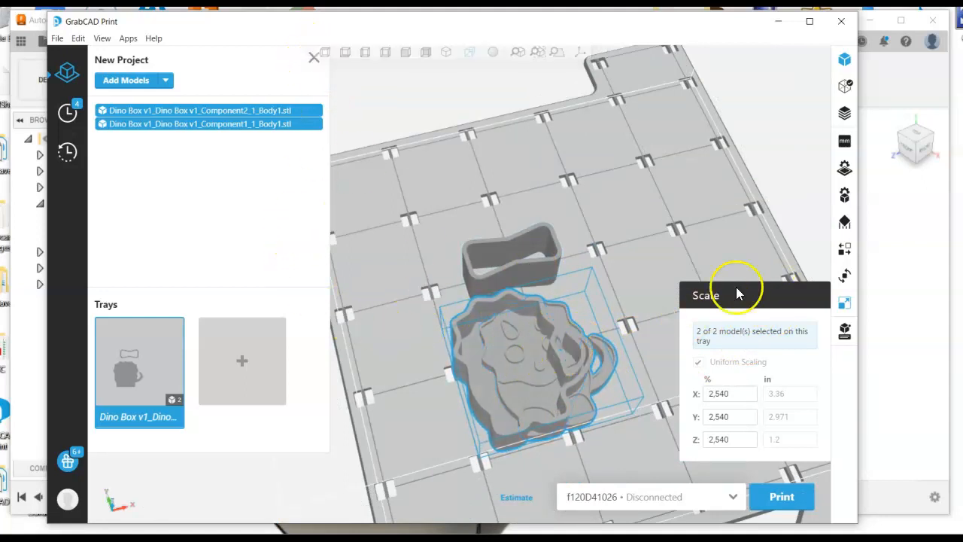
# Arrange the tray automatically so the two scaled Dino Box parts lie side by side.
pyautogui.click(846, 253)
pyautogui.click(753, 364)
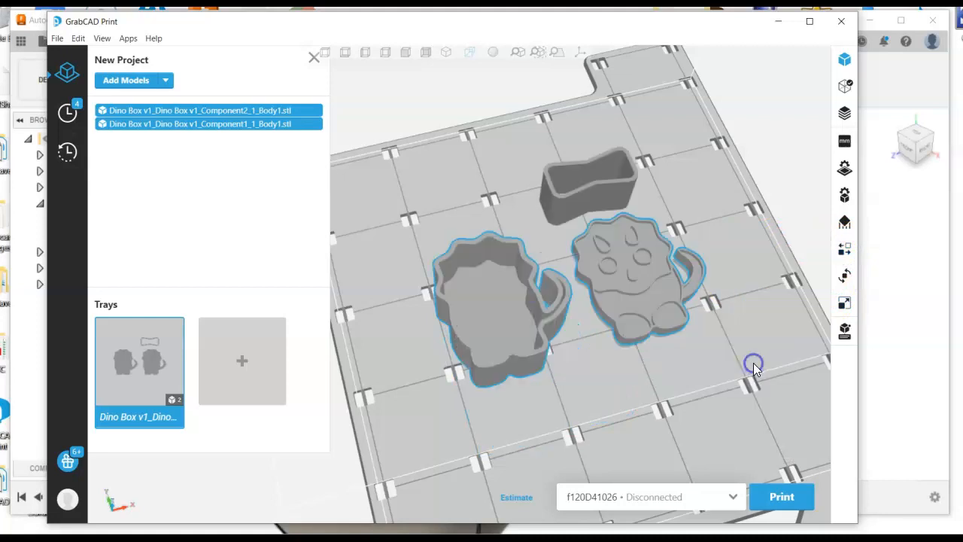
pyautogui.scroll(4, 645, 350)
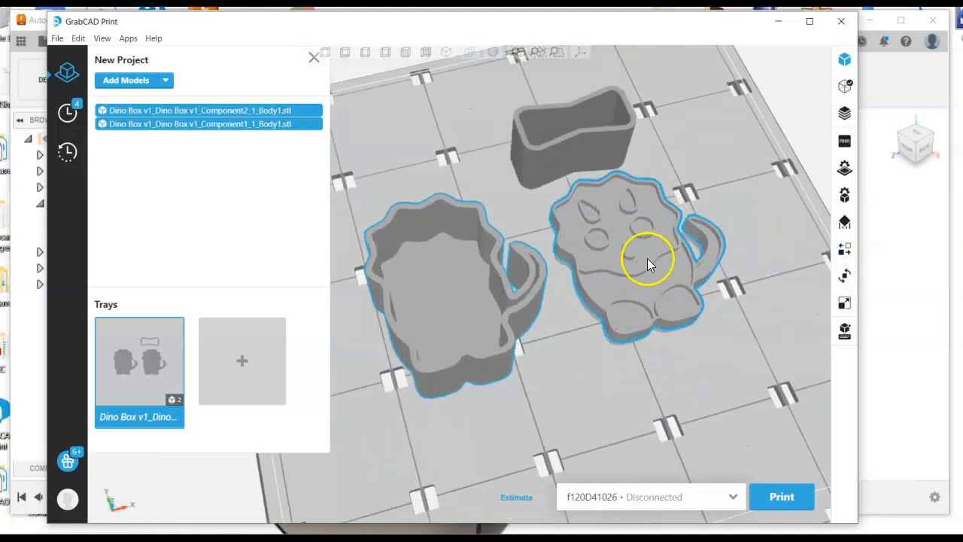
pyautogui.moveTo(671, 304); pyautogui.dragTo(558, 310, button='right')
pyautogui.scroll(-5, 607, 351)
pyautogui.scroll(2, 606, 351)
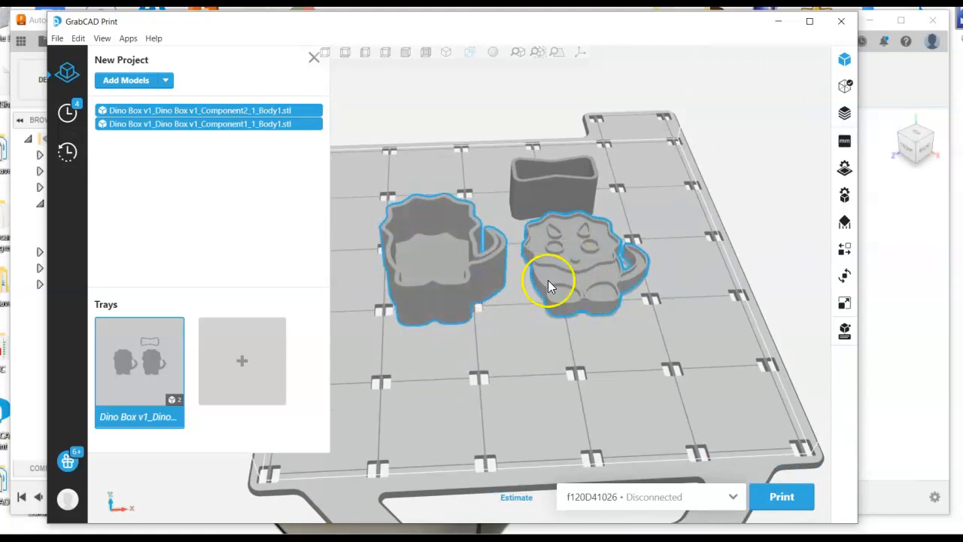
# Set the tray's slice height to 0.0130 in | T14 for the F123 ABS model material.
pyautogui.click(843, 170)
pyautogui.click(766, 286)
pyautogui.click(754, 336)
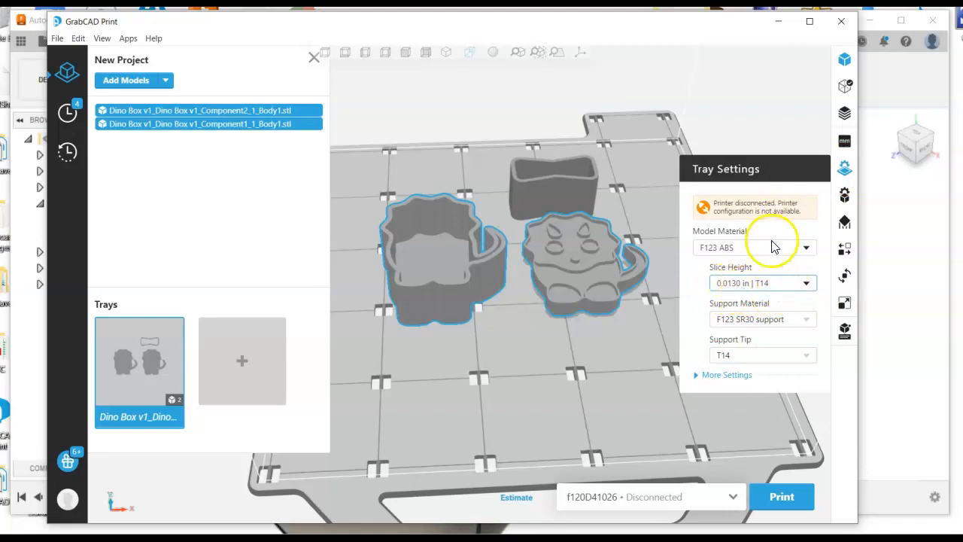
# Set the infill style of both Dino Box models to the diagonal-line pattern.
pyautogui.click(844, 198)
pyautogui.click(786, 309)
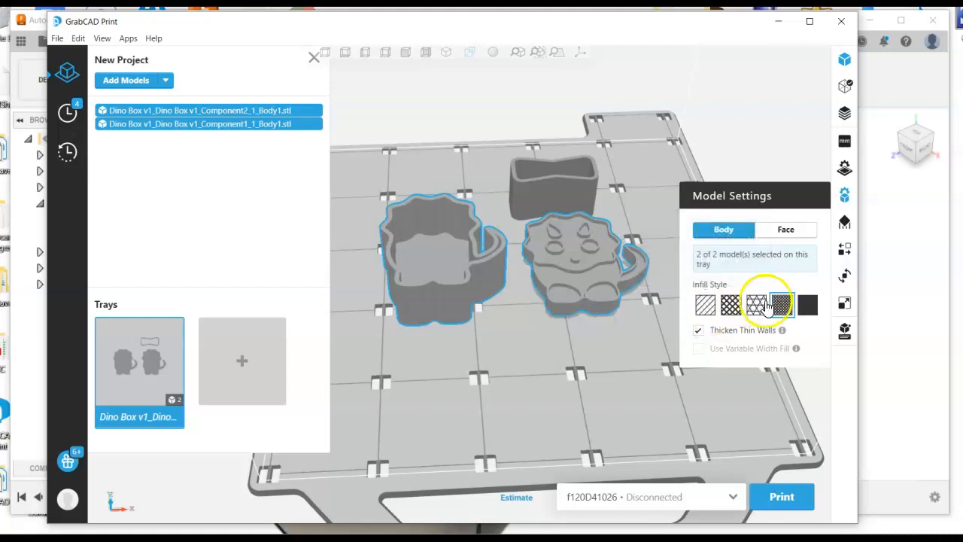
pyautogui.click(732, 313)
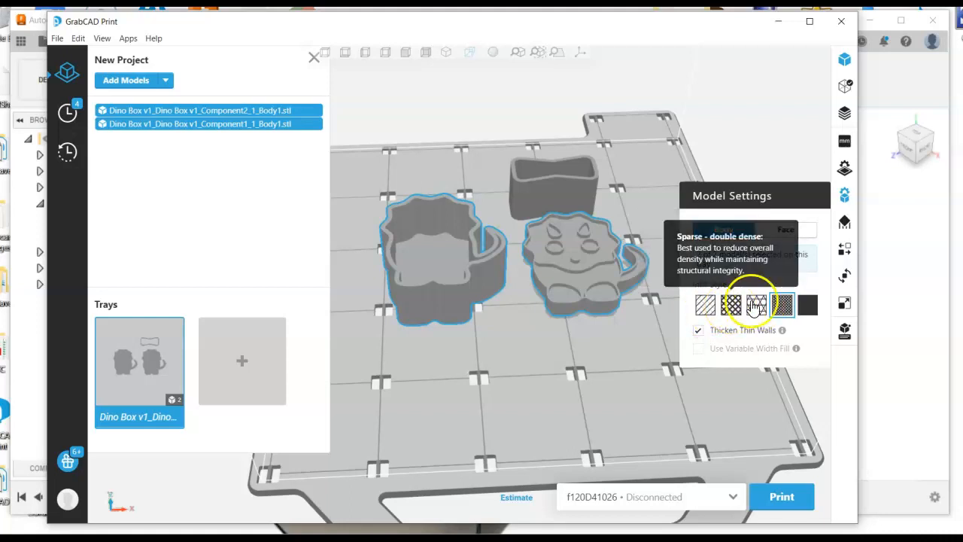
pyautogui.click(706, 305)
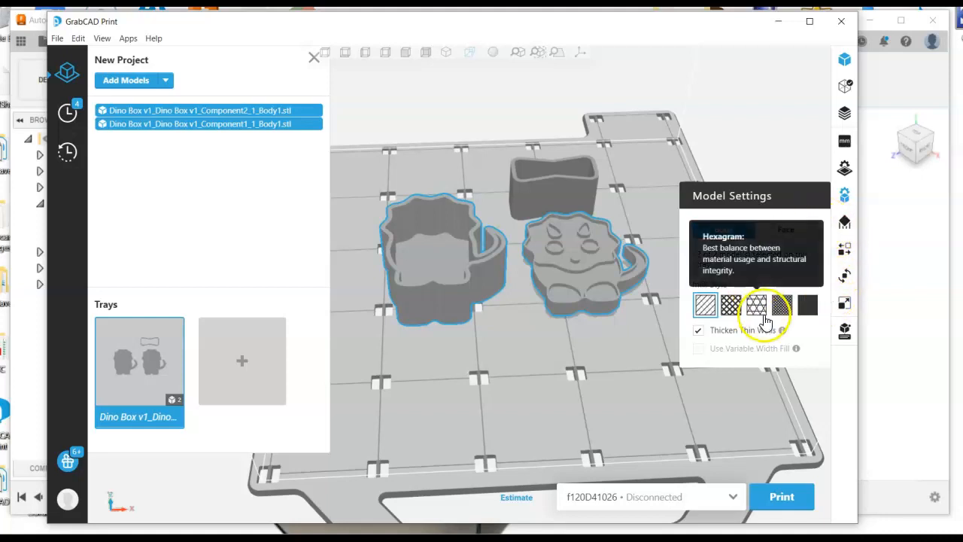
# Review the support settings for the two Dino Box models, keeping both models selected.
pyautogui.click(845, 223)
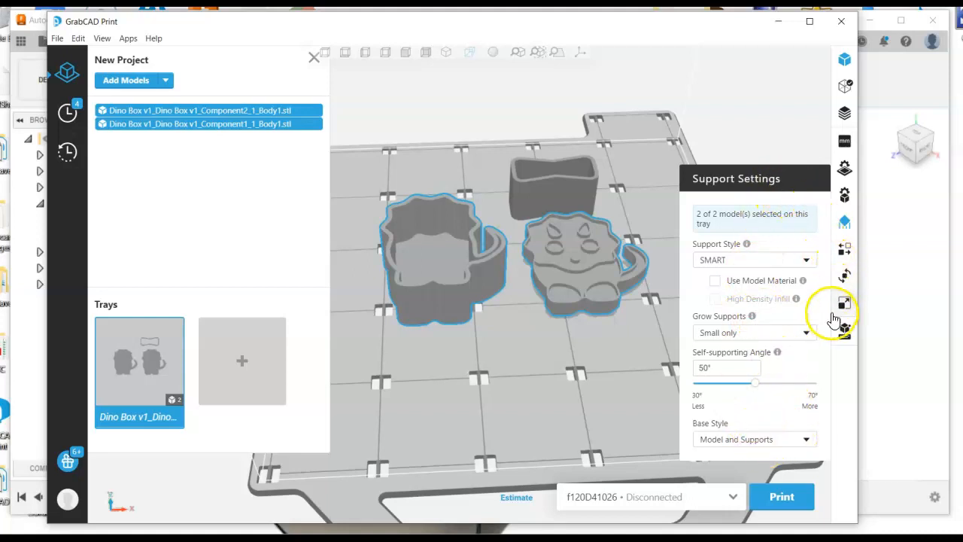
pyautogui.click(586, 358)
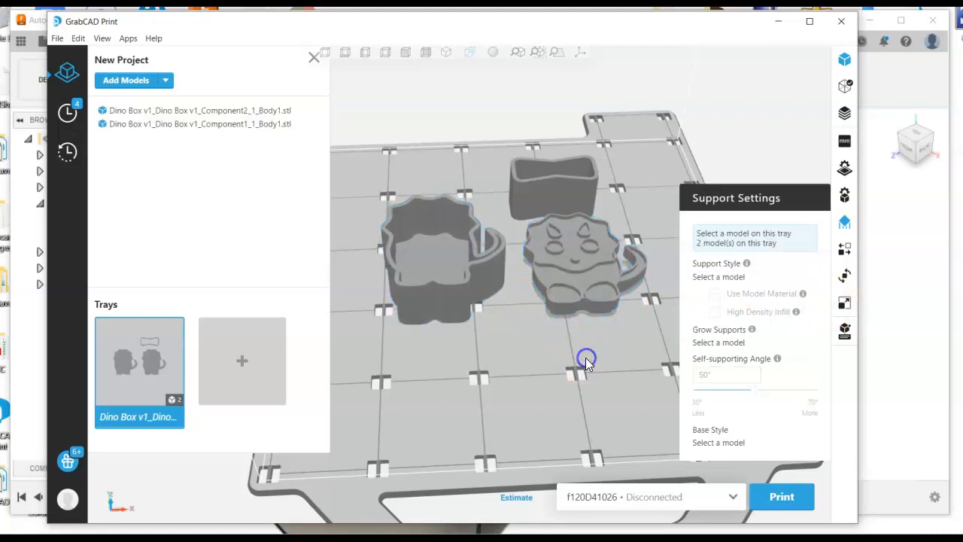
pyautogui.click(464, 283)
pyautogui.click(583, 280)
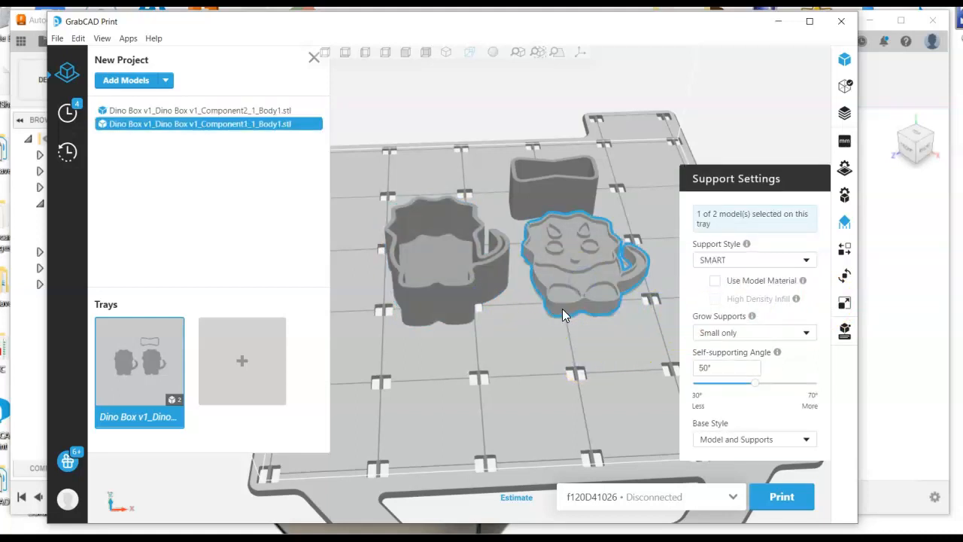
pyautogui.keyDown('ctrl'); pyautogui.click(454, 266); pyautogui.keyUp('ctrl')
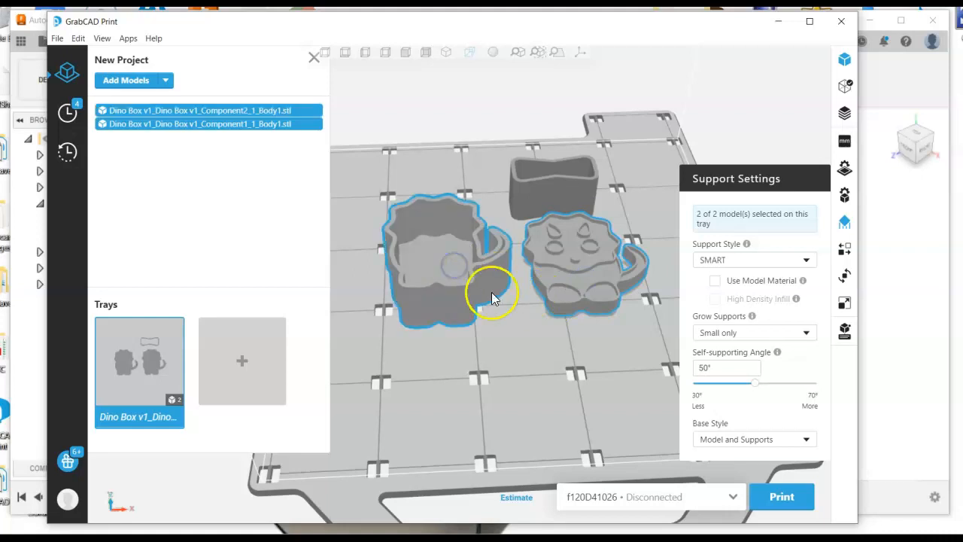
# Rotate the Component1 dino lid repeatedly about the X axis in 90° increments.
pyautogui.click(585, 292)
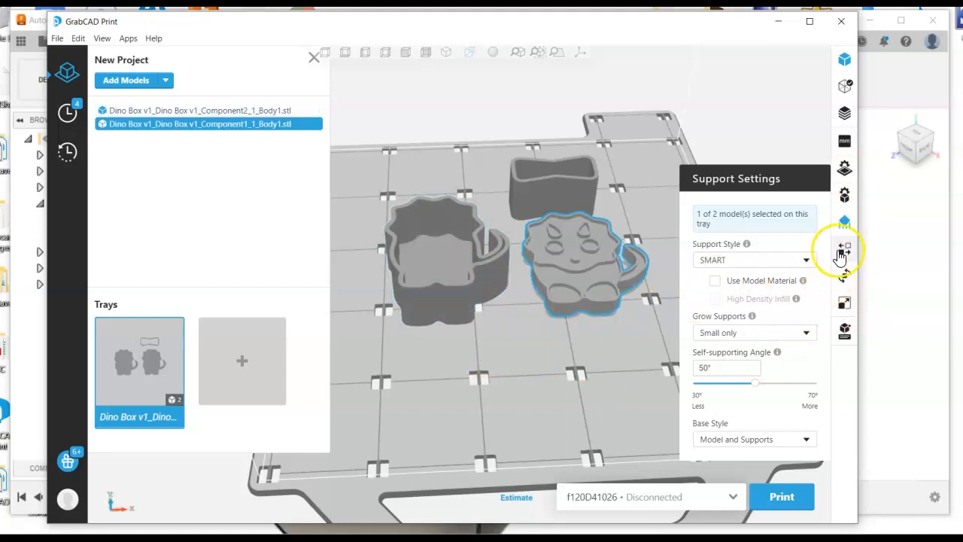
pyautogui.click(844, 275)
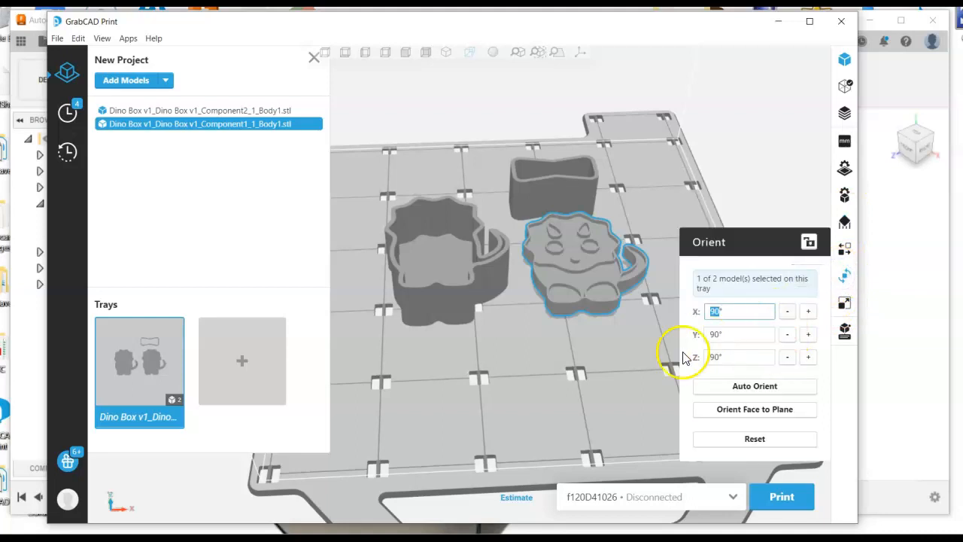
pyautogui.click(808, 311)
pyautogui.click(808, 313)
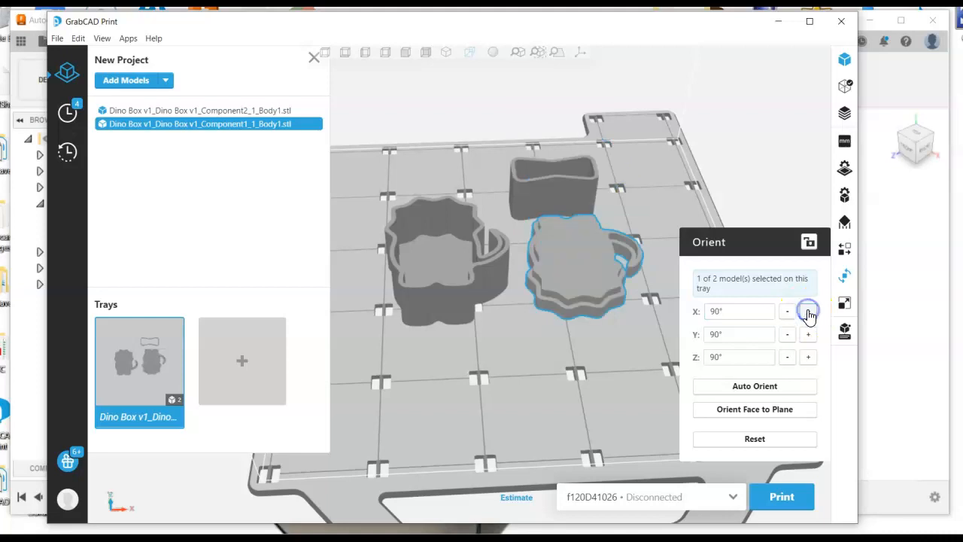
pyautogui.click(808, 313)
pyautogui.click(808, 313)
pyautogui.click(808, 311)
pyautogui.click(808, 312)
pyautogui.click(808, 313)
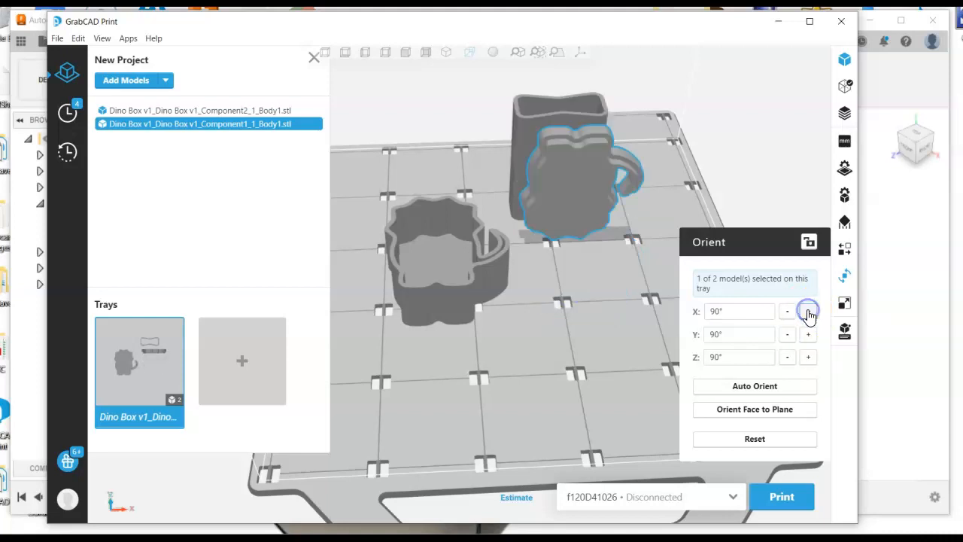
# Orient the flat back face of the dino lid to the Bottom plane.
pyautogui.click(751, 412)
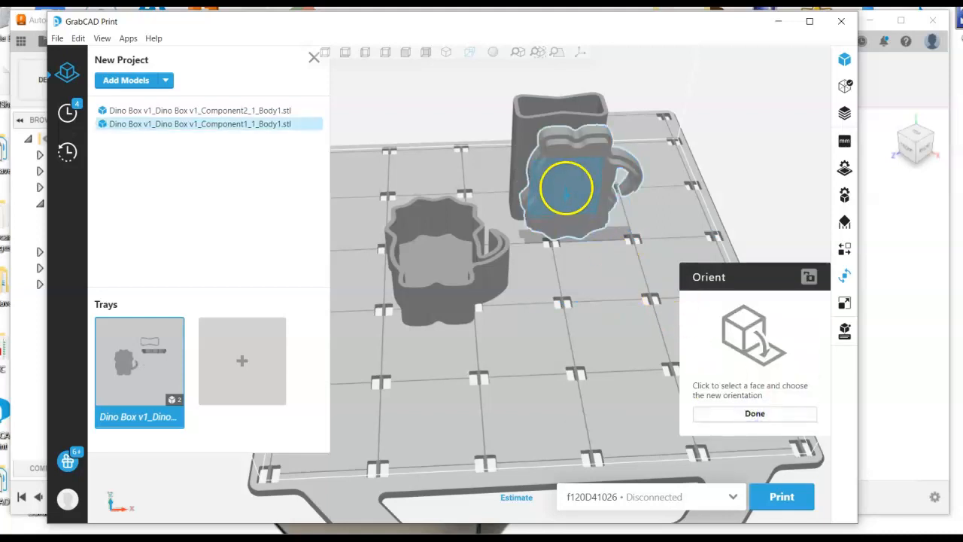
pyautogui.click(568, 186)
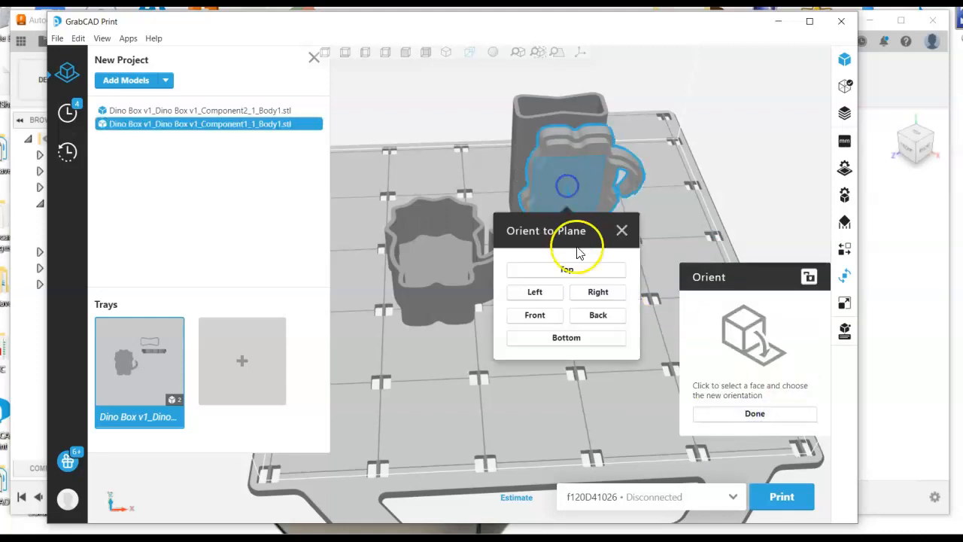
pyautogui.click(574, 339)
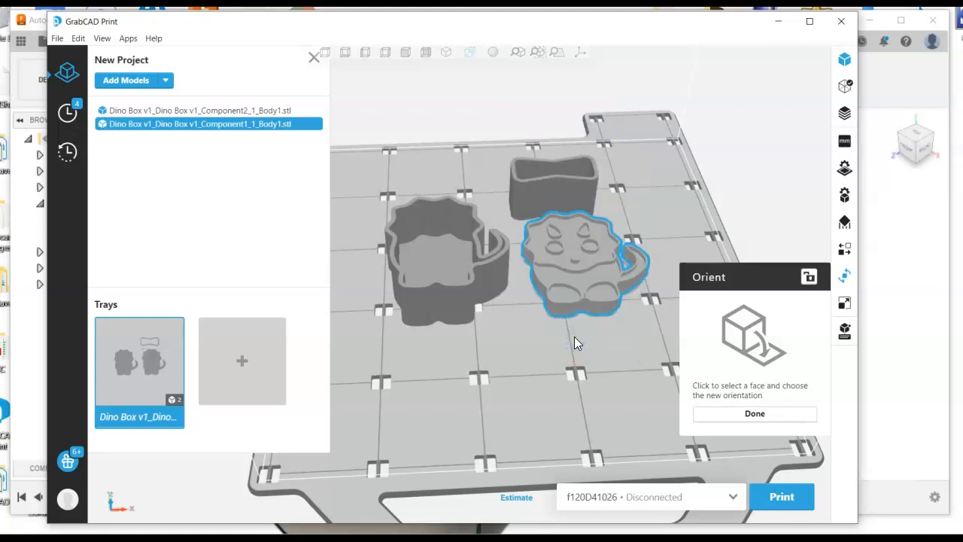
pyautogui.click(767, 415)
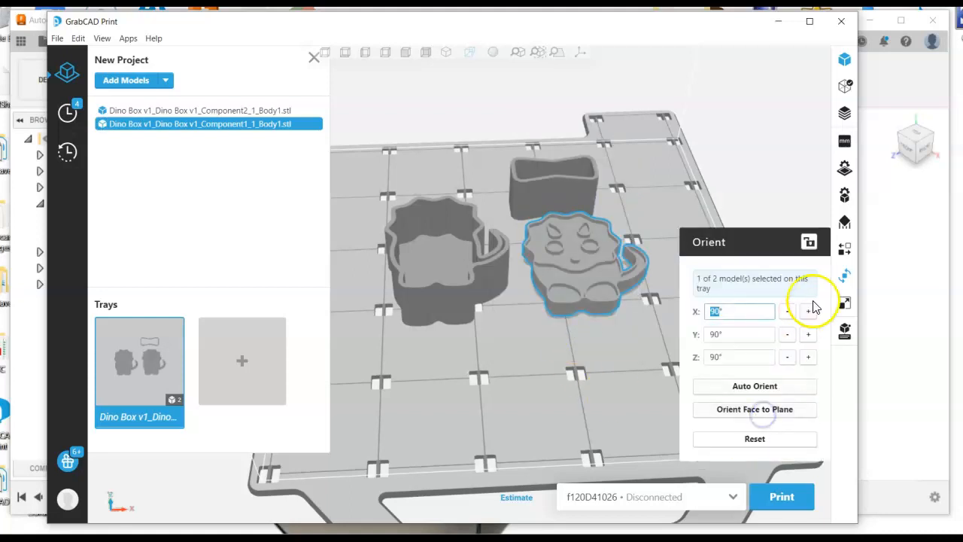
# Rearrange the current tray with 0.5 in model spacing and estimate its print time and material use.
pyautogui.click(844, 249)
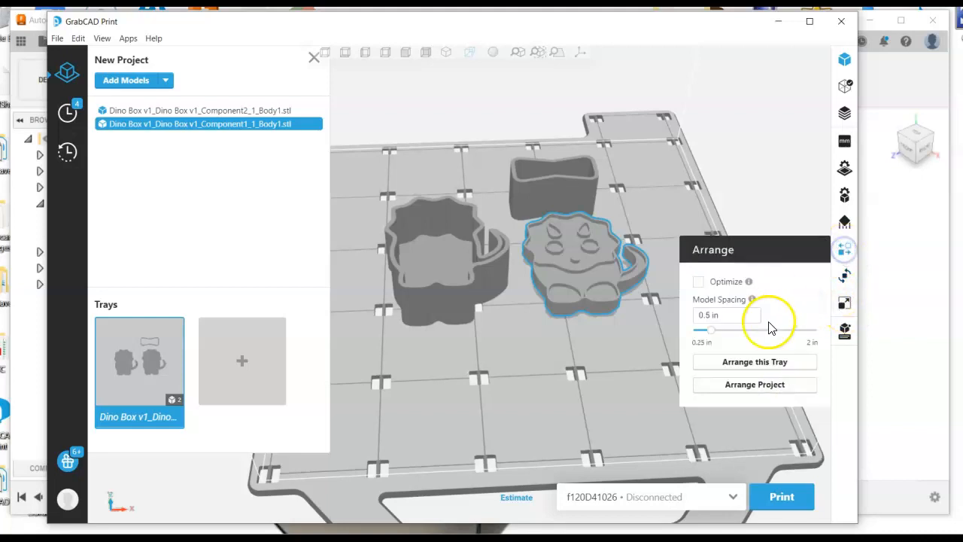
pyautogui.click(767, 362)
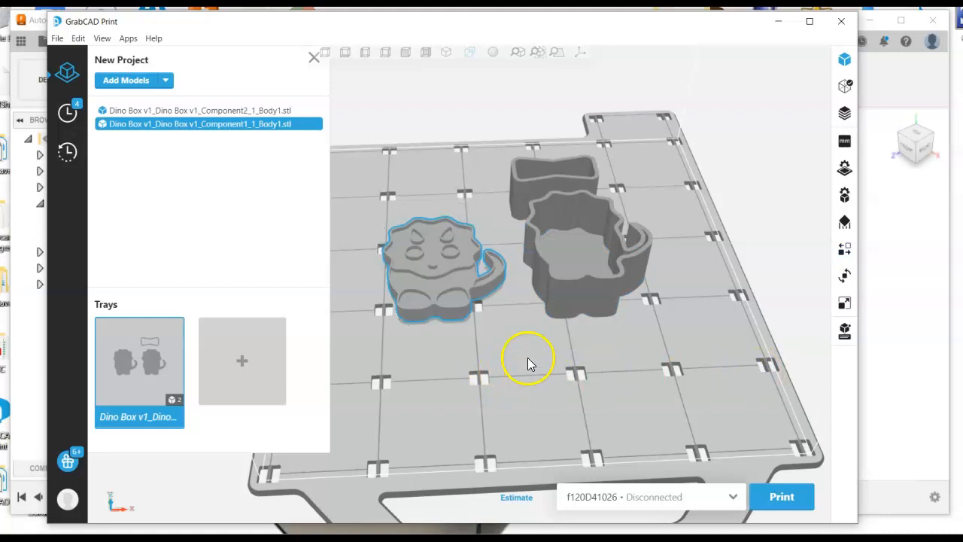
pyautogui.click(512, 498)
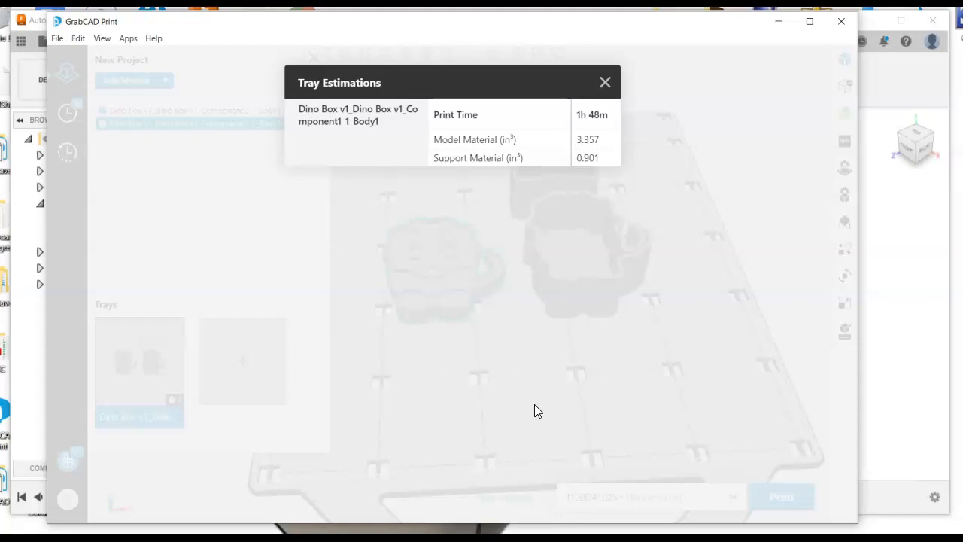
pyautogui.click(605, 84)
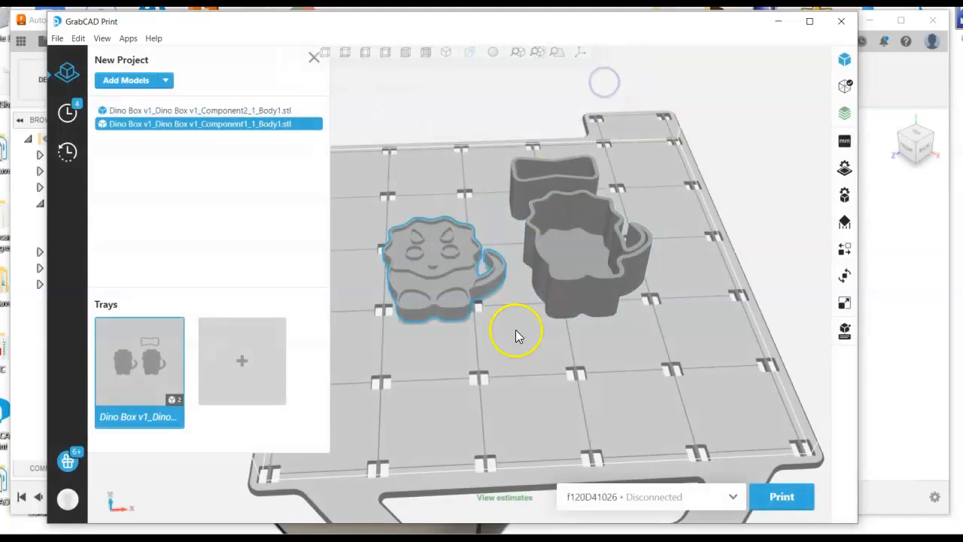
# Examine the arranged lid and box on the build tray from several angles.
pyautogui.moveTo(551, 339); pyautogui.dragTo(595, 372, button='right')
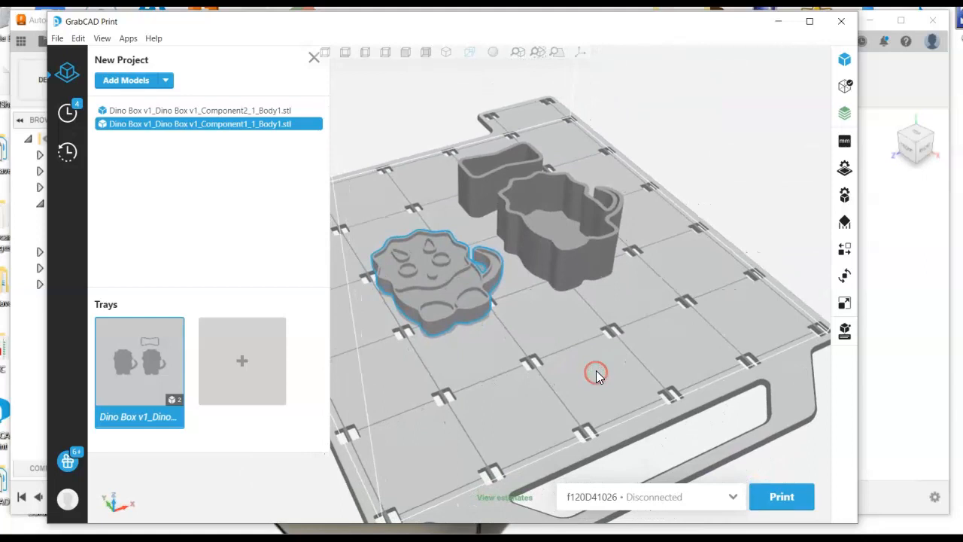
pyautogui.scroll(2, 595, 371)
pyautogui.scroll(-4, 596, 374)
pyautogui.scroll(-1, 596, 367)
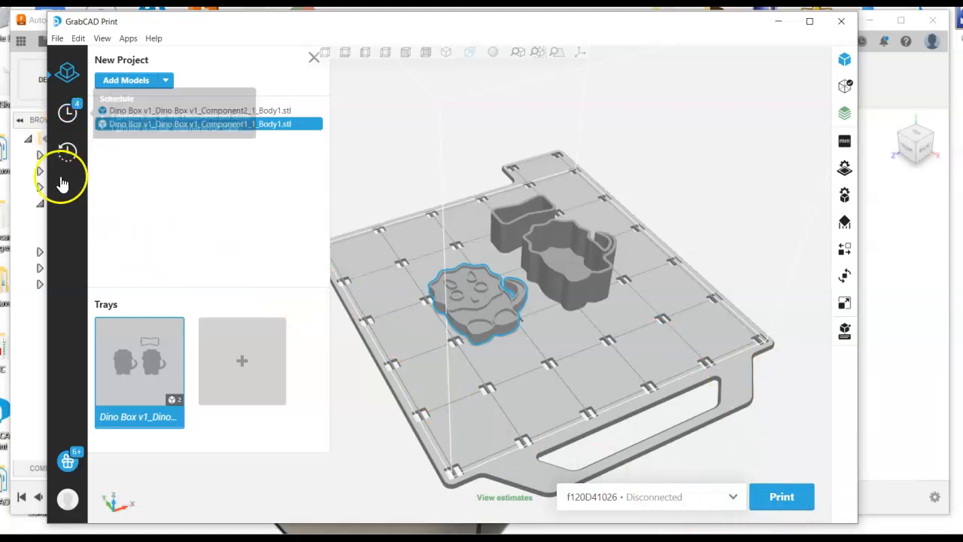
pyautogui.moveTo(317, 33); pyautogui.dragTo(293, 39)
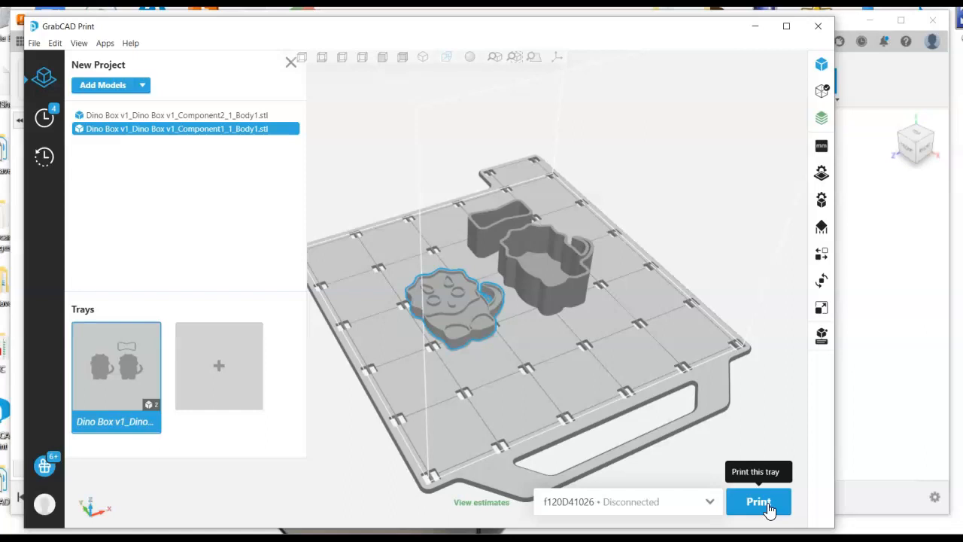
pyautogui.moveTo(573, 311)
pyautogui.mouseDown(button='right')
pyautogui.moveTo(553, 364)
pyautogui.moveTo(574, 325)
pyautogui.mouseUp(button='right')
pyautogui.scroll(-2, 533, 287)
pyautogui.scroll(4, 534, 284)
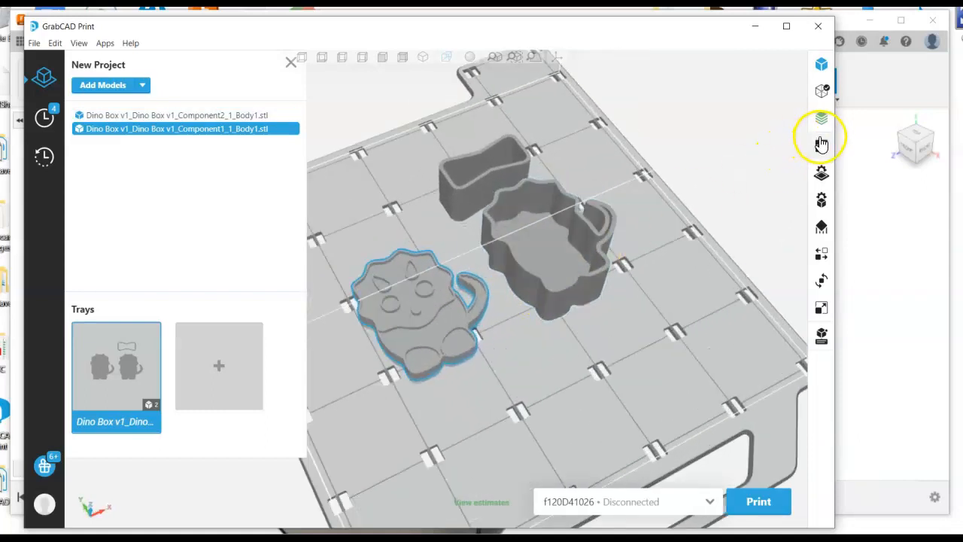
# Open the slice preview of the tray and advance the head moves on layer 50 to 17.
pyautogui.click(822, 142)
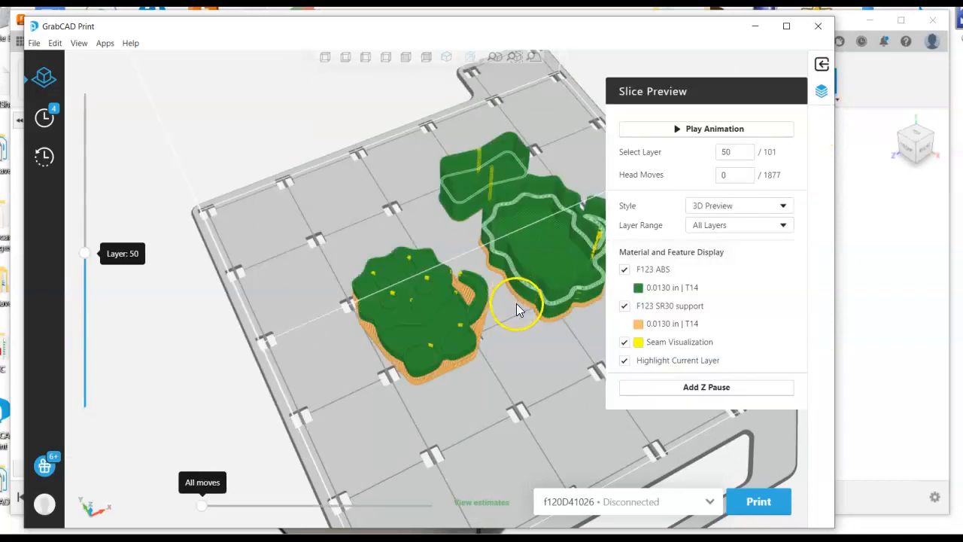
pyautogui.moveTo(542, 374); pyautogui.dragTo(564, 320, button='right')
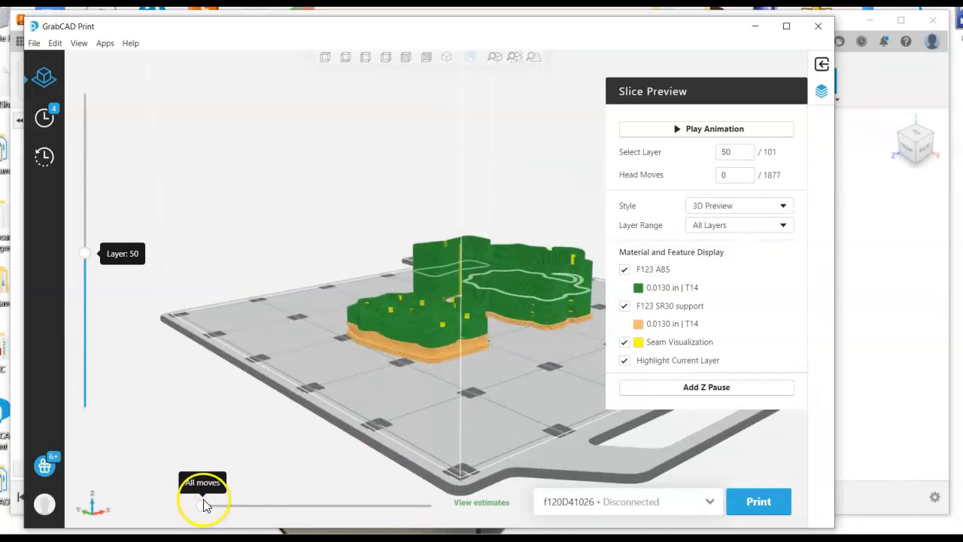
pyautogui.moveTo(203, 507)
pyautogui.mouseDown()
pyautogui.moveTo(308, 526)
pyautogui.moveTo(428, 520)
pyautogui.moveTo(205, 503)
pyautogui.mouseUp()
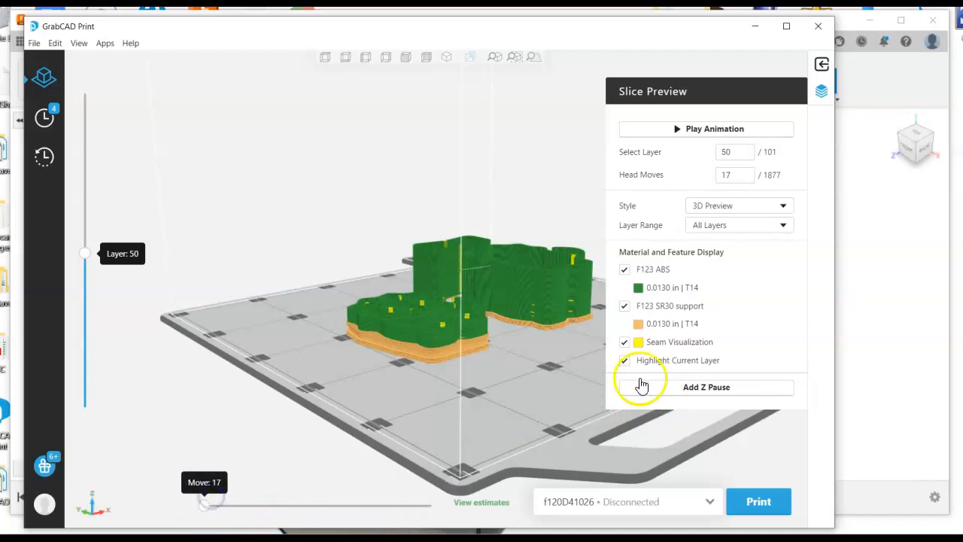
# Hide the F123 SR30 support, seam visualization and current-layer highlight, and play the slice animation.
pyautogui.click(623, 308)
pyautogui.click(623, 342)
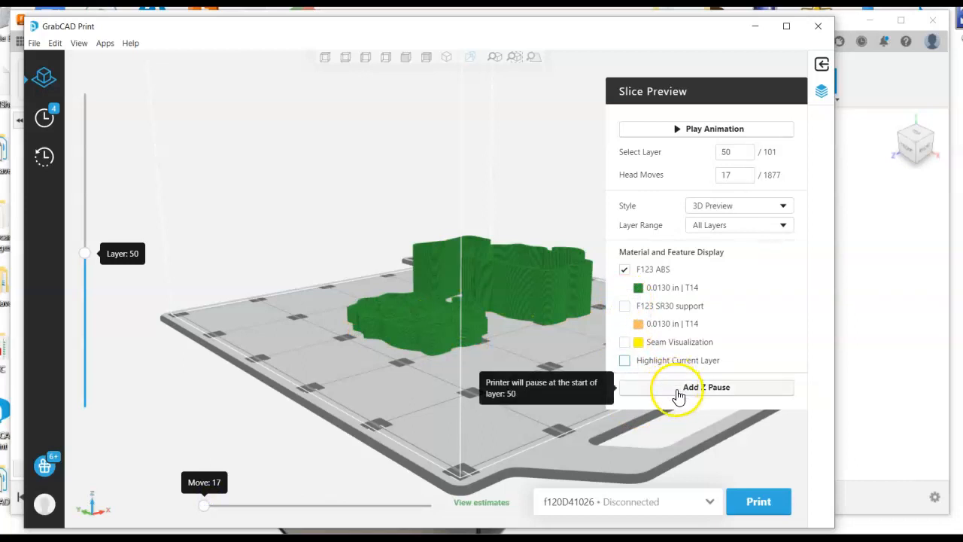
pyautogui.click(686, 134)
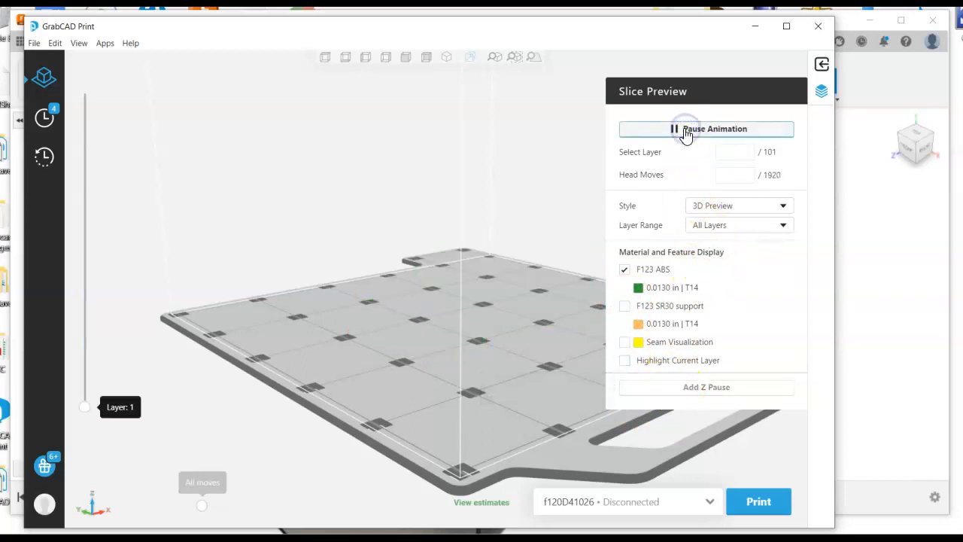
pyautogui.moveTo(552, 369); pyautogui.dragTo(578, 407)
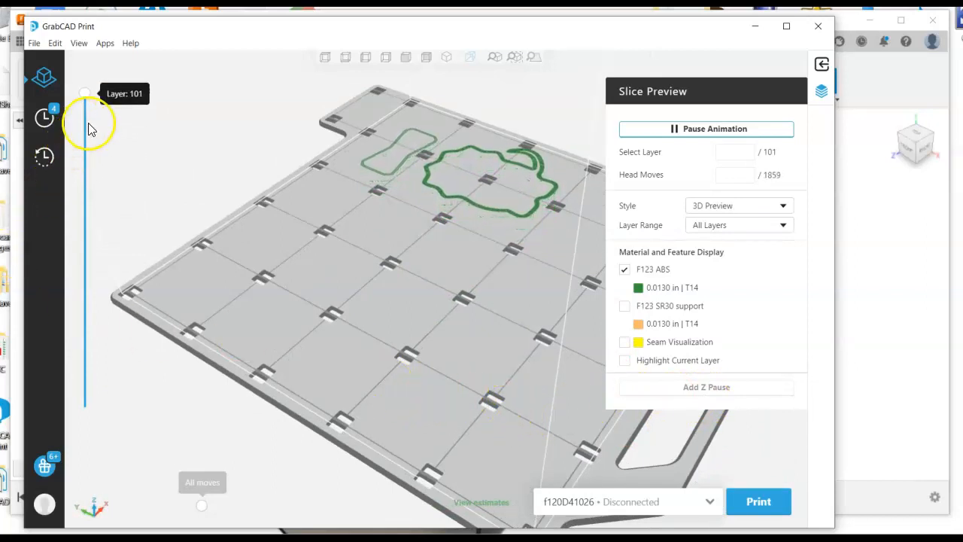
# Show the F123 SR30 support, seams and current-layer highlight again, and set the slice preview to layer 1.
pyautogui.click(625, 307)
pyautogui.click(624, 342)
pyautogui.click(625, 361)
pyautogui.click(625, 306)
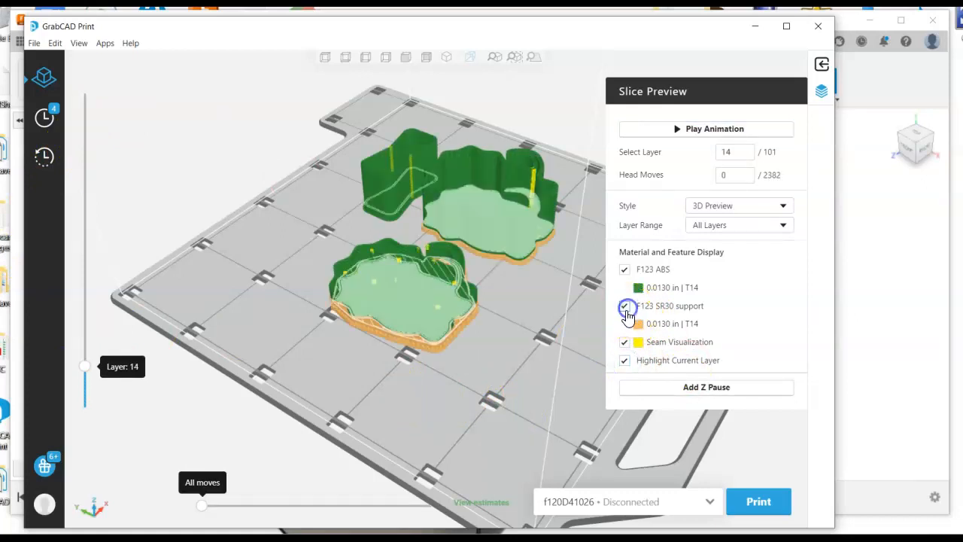
pyautogui.moveTo(90, 364); pyautogui.dragTo(84, 406)
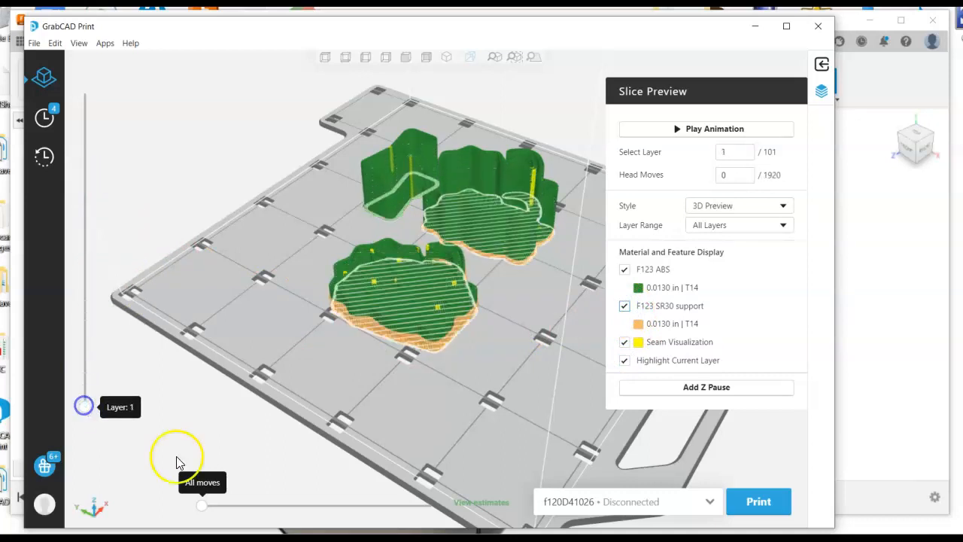
# Close the slice preview and inspect the box's hollow interior and the lid's raised details up close on the tray.
pyautogui.click(821, 65)
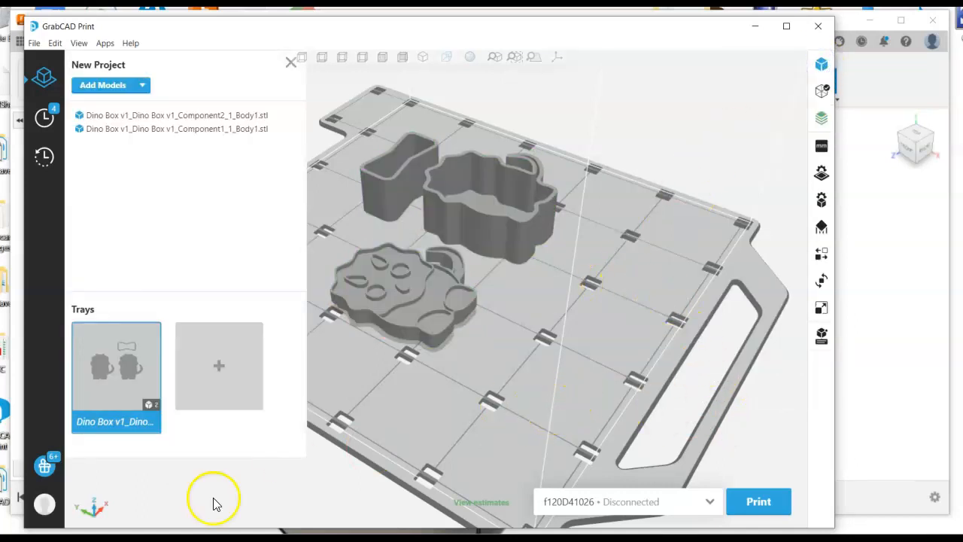
pyautogui.moveTo(489, 362); pyautogui.dragTo(675, 320, button='right')
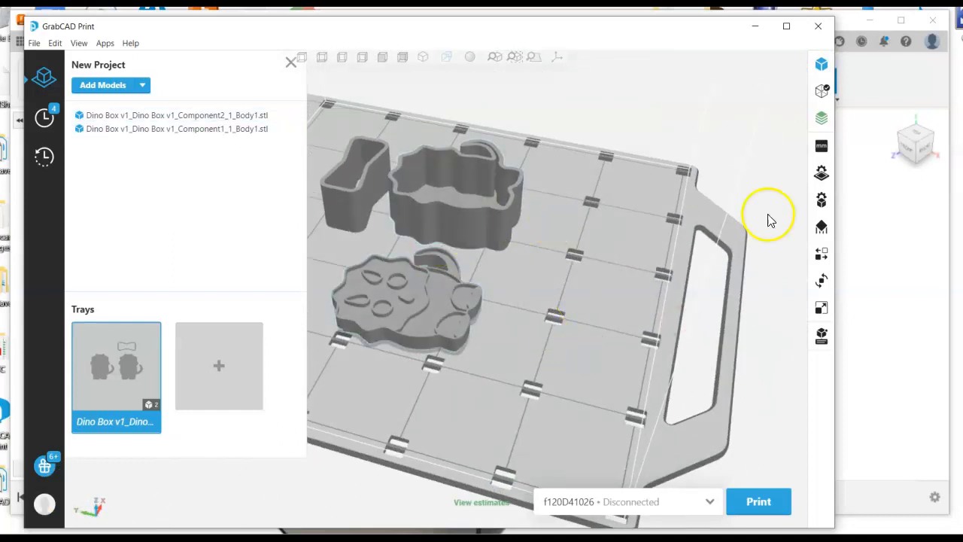
pyautogui.scroll(5, 447, 188)
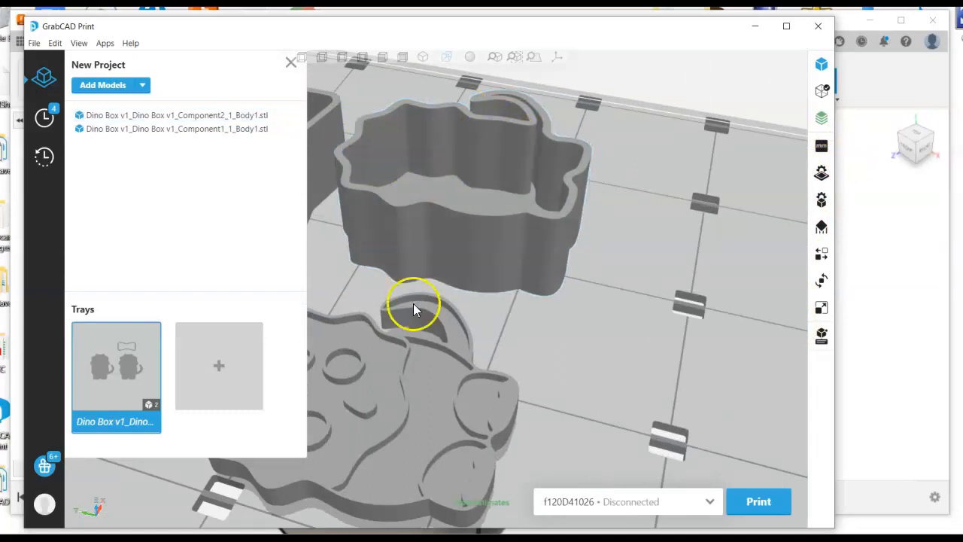
pyautogui.moveTo(630, 329); pyautogui.dragTo(632, 435, button='right')
pyautogui.scroll(-5, 613, 427)
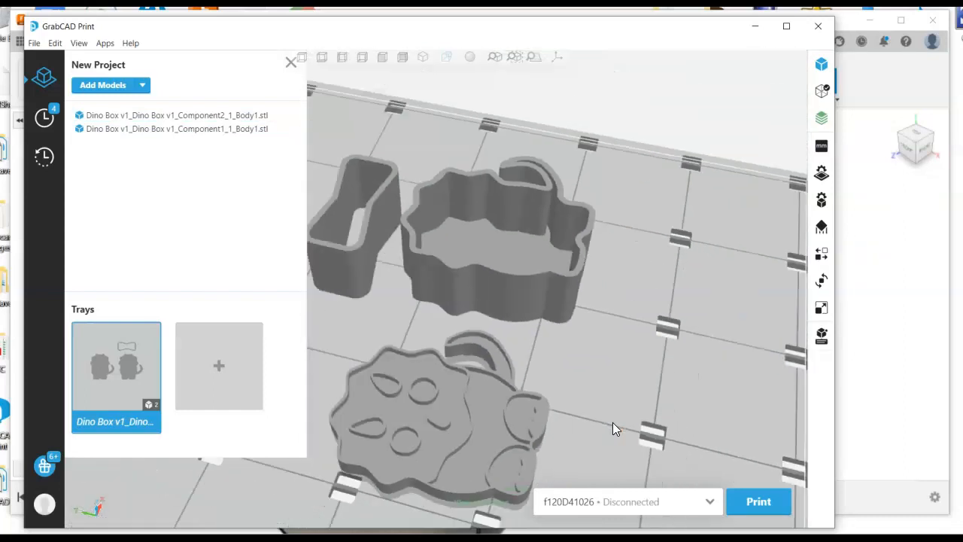
pyautogui.moveTo(617, 379)
pyautogui.mouseDown(button='right')
pyautogui.moveTo(563, 449)
pyautogui.moveTo(540, 449)
pyautogui.moveTo(641, 378)
pyautogui.moveTo(611, 366)
pyautogui.moveTo(601, 394)
pyautogui.mouseUp(button='right')
pyautogui.click(609, 358)
pyautogui.click(529, 341)
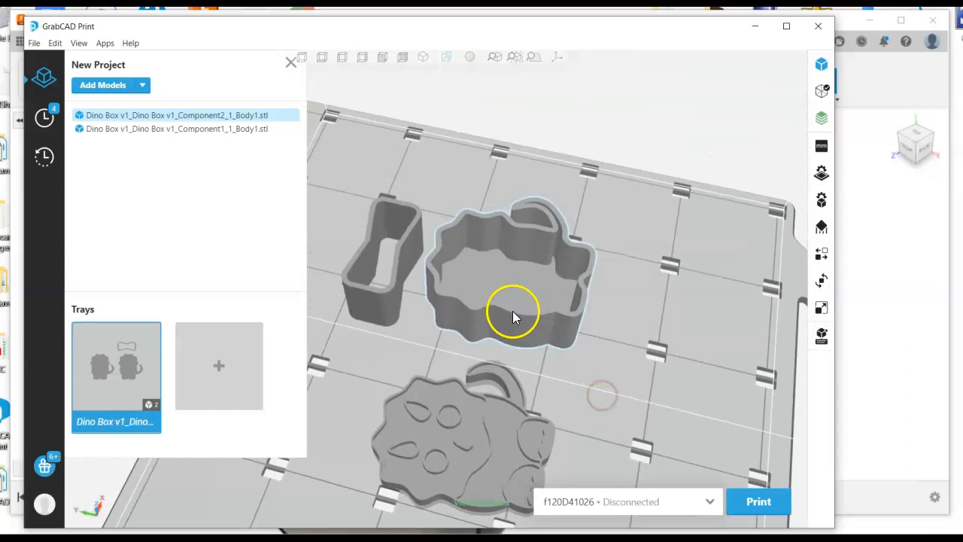
pyautogui.click(529, 324)
pyautogui.moveTo(544, 355)
pyautogui.mouseDown(button='right')
pyautogui.moveTo(637, 276)
pyautogui.moveTo(610, 353)
pyautogui.moveTo(499, 426)
pyautogui.moveTo(398, 449)
pyautogui.moveTo(585, 384)
pyautogui.mouseUp(button='right')
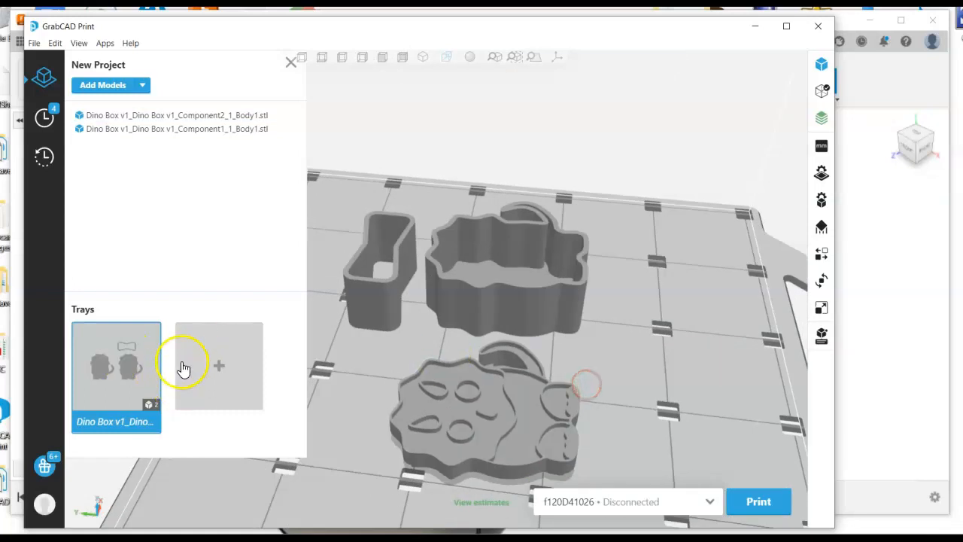